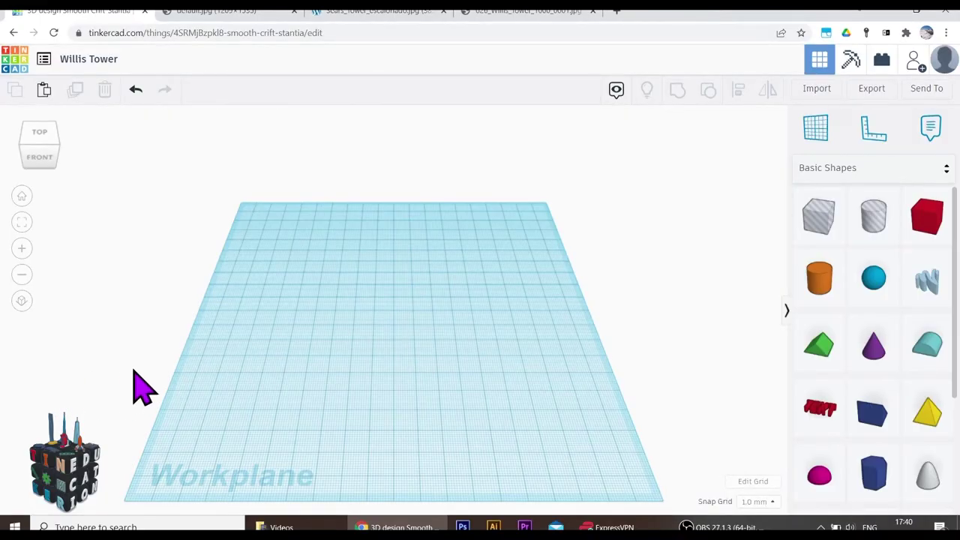
View the Willis Tower photo, then the stepped Sears Tower plan-shapes diagram
left_click(217, 10)
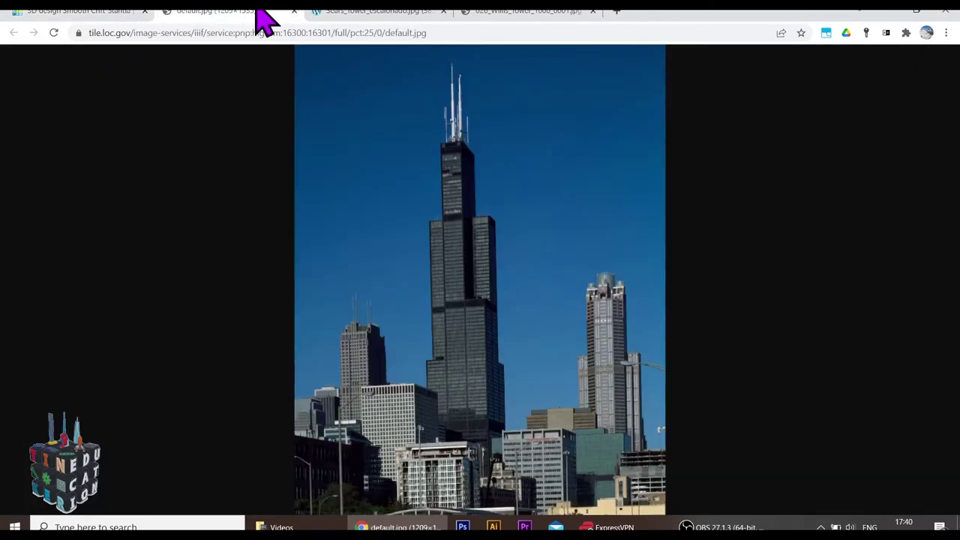
left_click(348, 11)
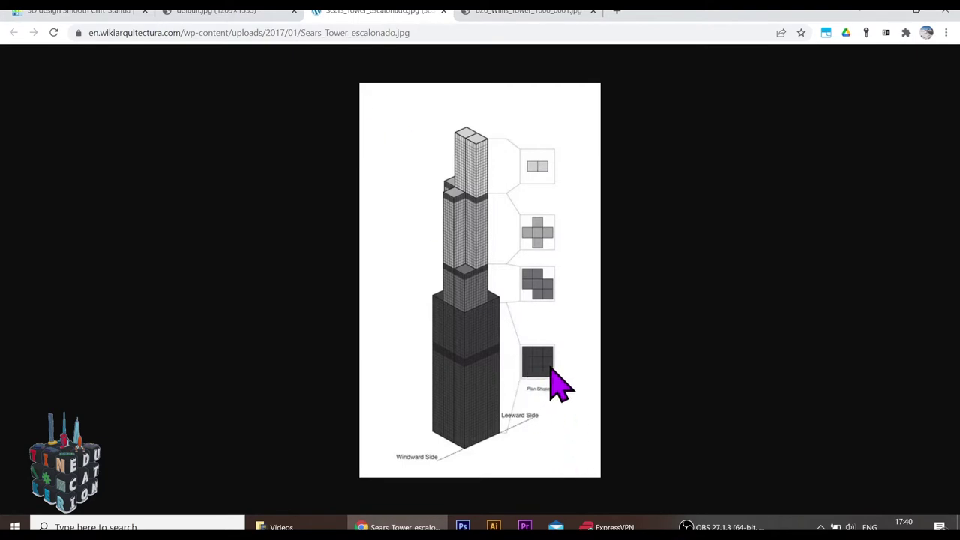
Place a 10 mm red box near the front-left of the workplane in a top-down view
left_click(75, 10)
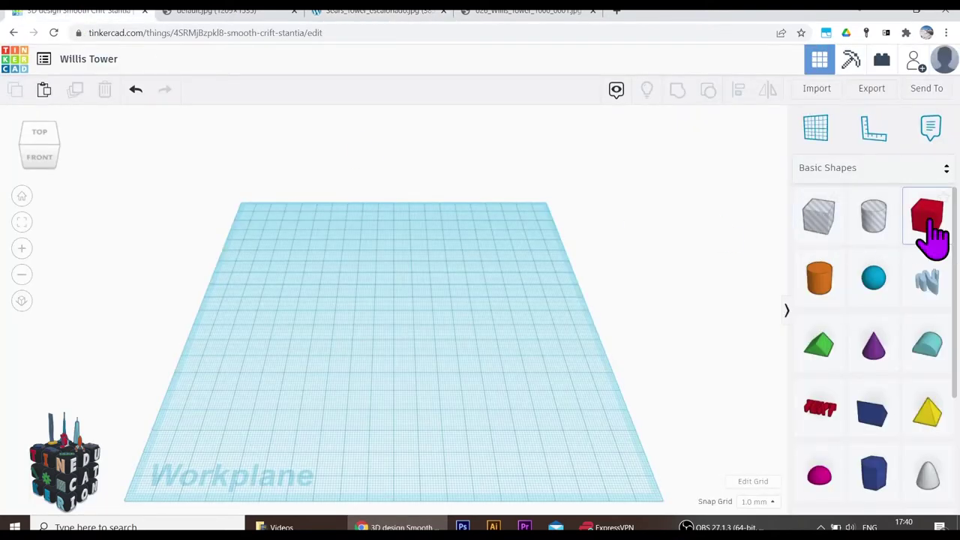
left_click_drag(925, 221, 355, 373)
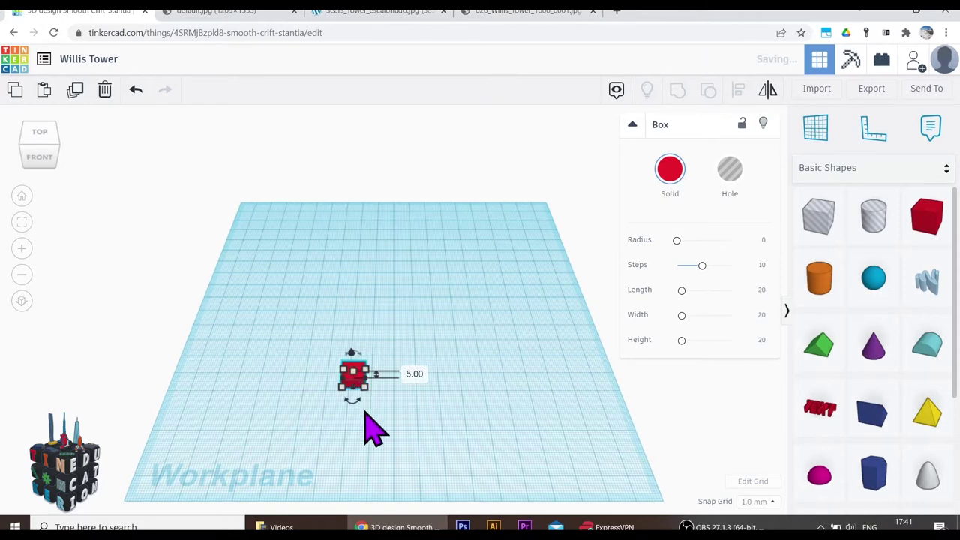
left_click(407, 398)
right_click_drag(407, 398, 379, 401)
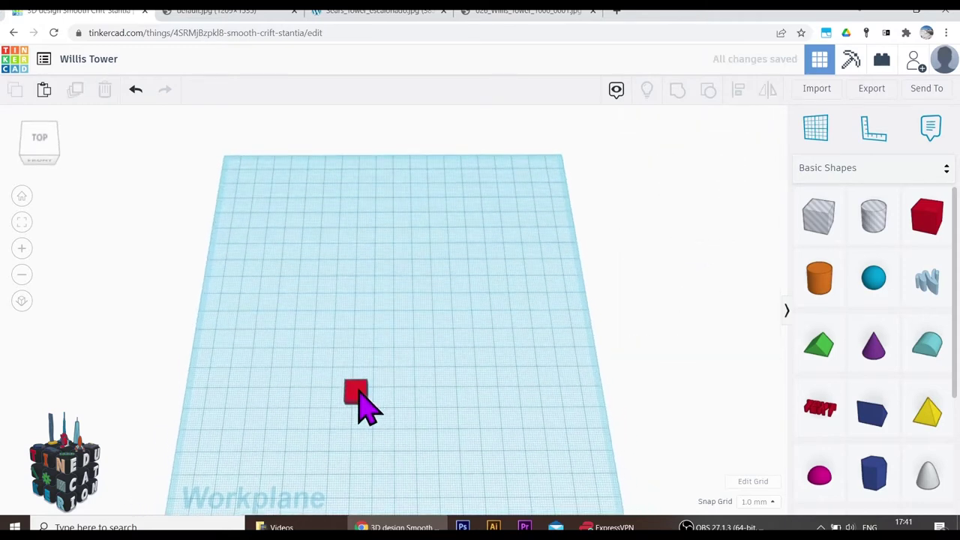
left_click_drag(360, 401, 235, 472)
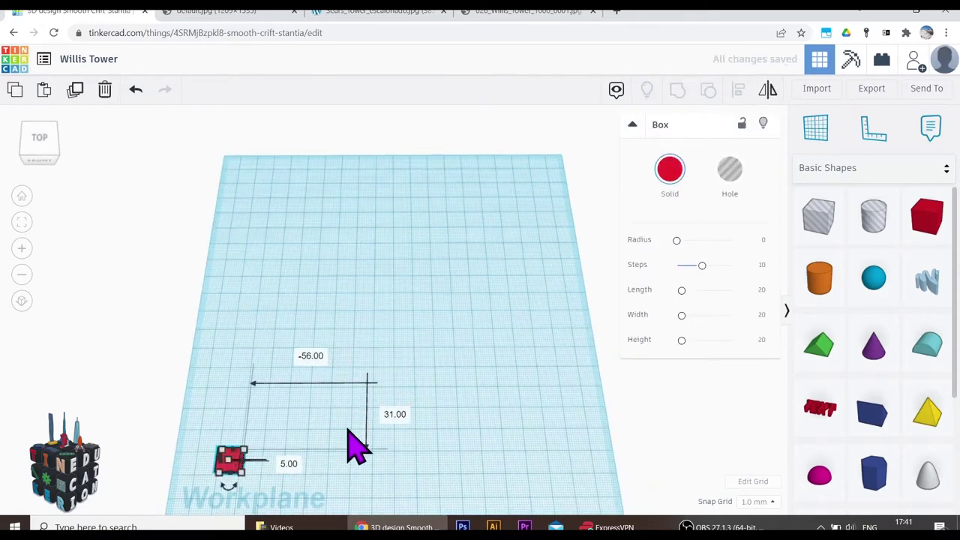
left_click(352, 447)
left_click(232, 461)
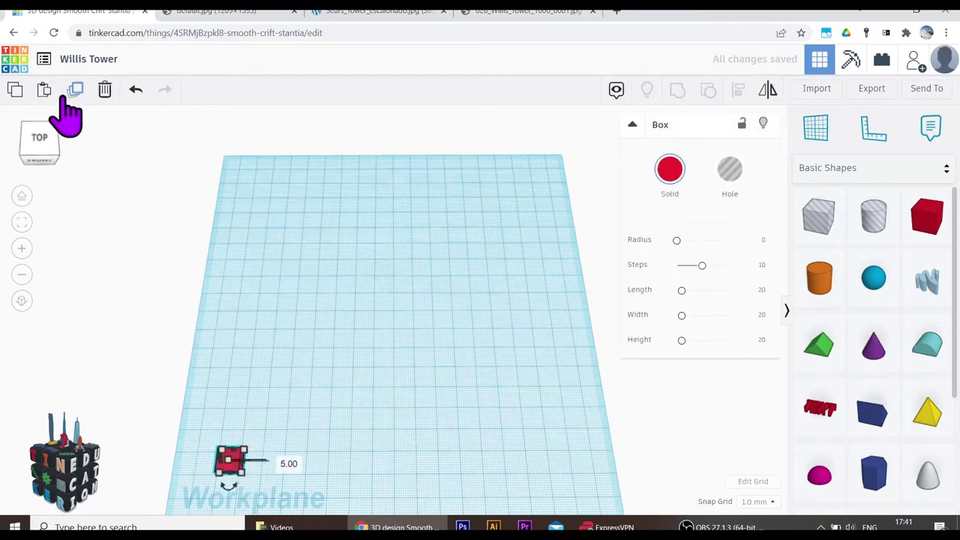
Duplicate the box twice into a row of three adjoining boxes
left_click(75, 90)
left_click(255, 472)
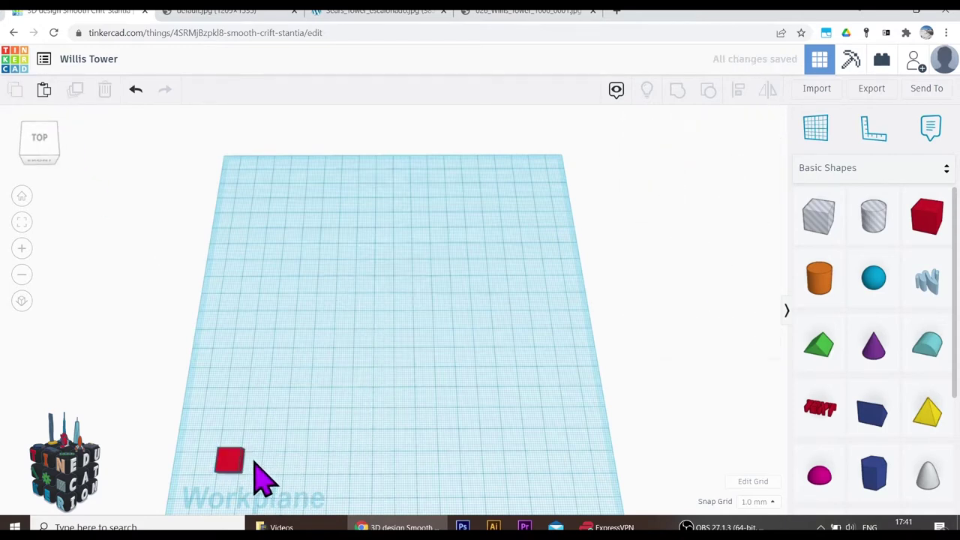
left_click_drag(222, 465, 250, 471)
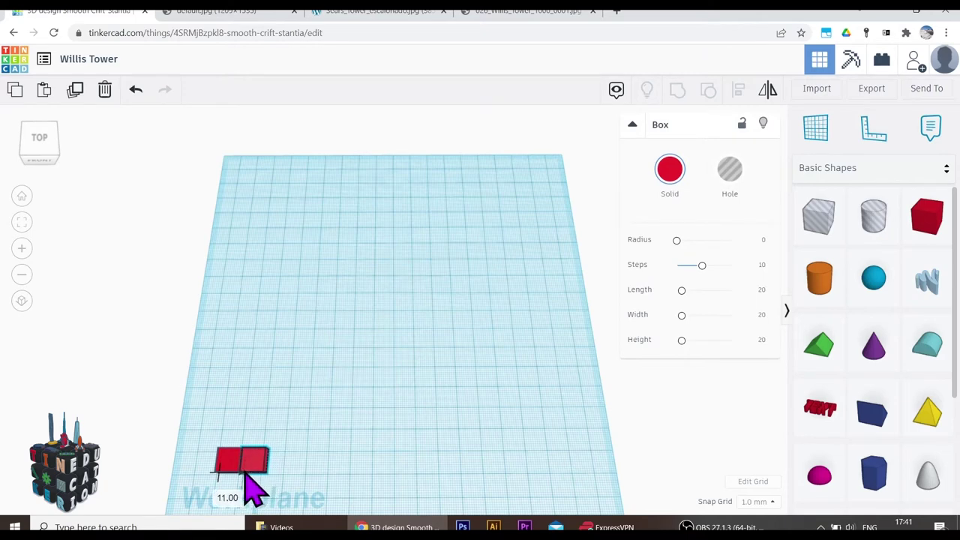
left_click_drag(242, 471, 244, 465)
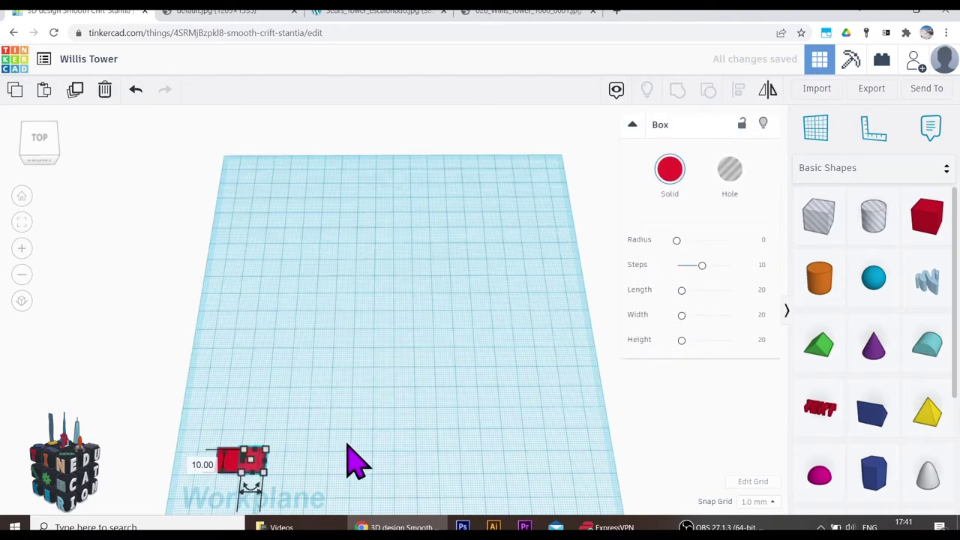
left_click(260, 467)
key("ctrl+v")
left_click_drag(283, 463, 275, 478)
Duplicate the row of three boxes twice to form a 3x3 square
left_click_drag(189, 416, 363, 525)
left_click(75, 89)
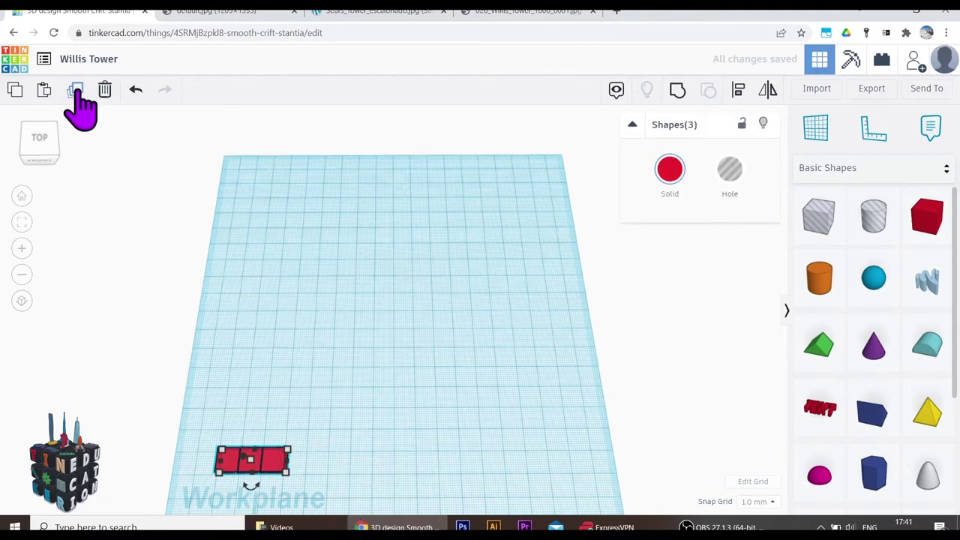
left_click_drag(273, 459, 276, 436)
left_click(75, 89)
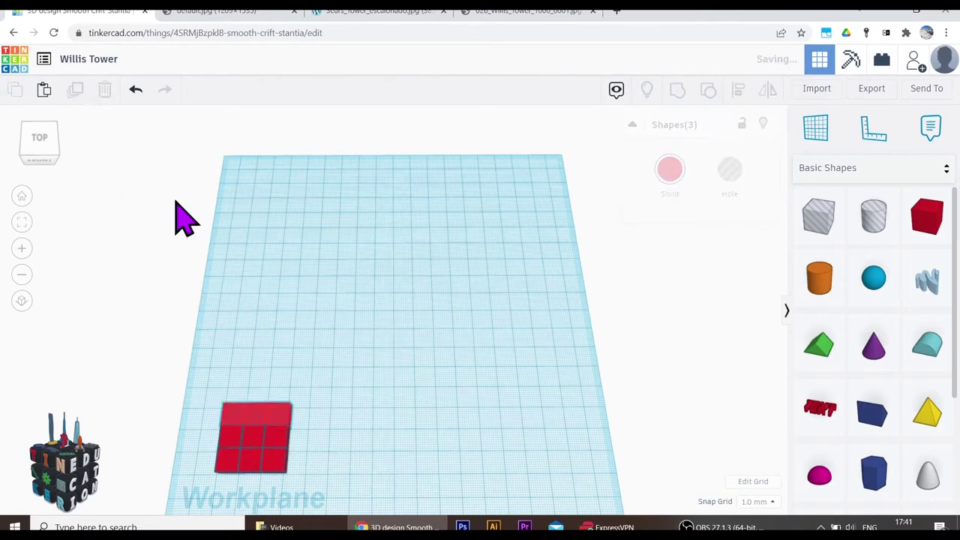
left_click(356, 455)
right_click_drag(367, 487, 353, 503)
Copy the 3x3 block 39 mm to the right and recheck the tower diagram
left_click_drag(193, 357, 353, 499)
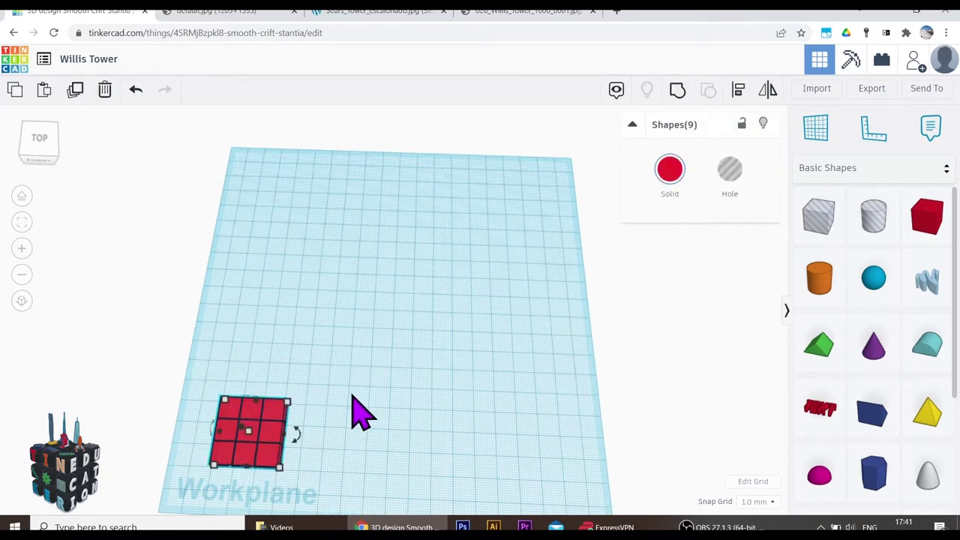
left_click(75, 89)
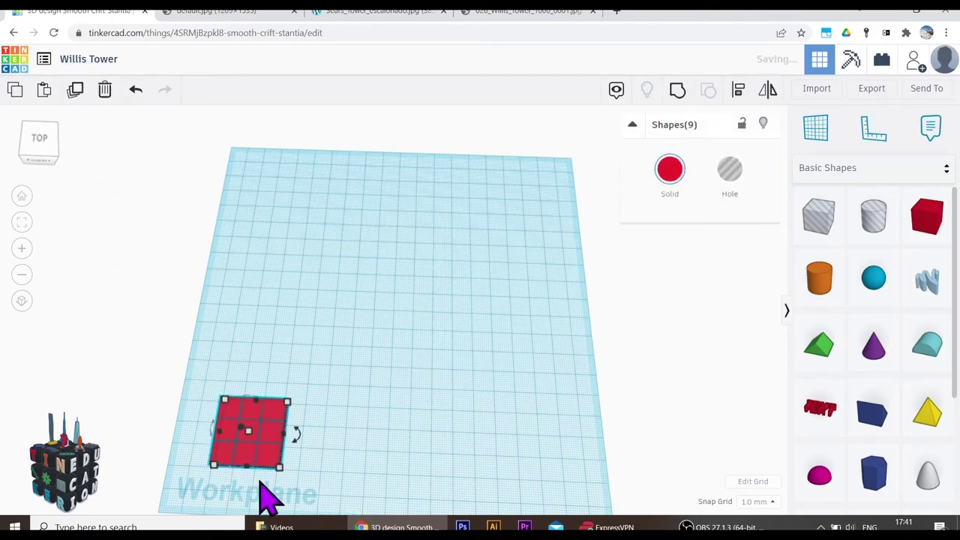
left_click_drag(268, 445, 353, 471)
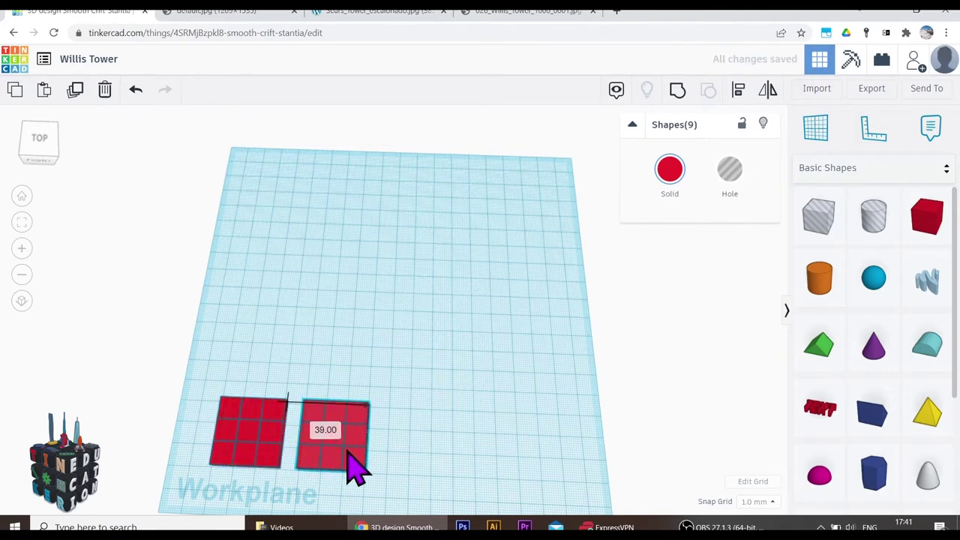
left_click(345, 15)
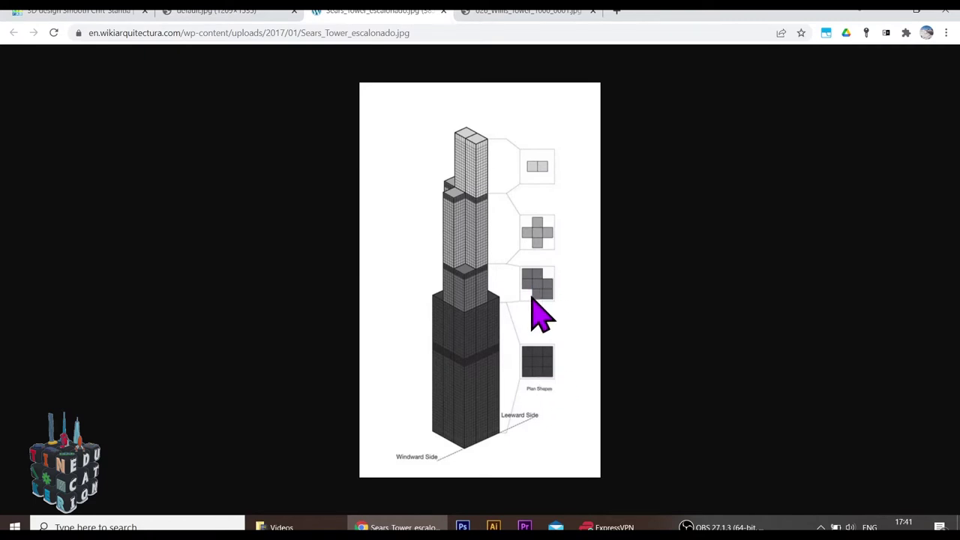
Delete two opposite corner cubes from the second square for a staggered plan
left_click(30, 13)
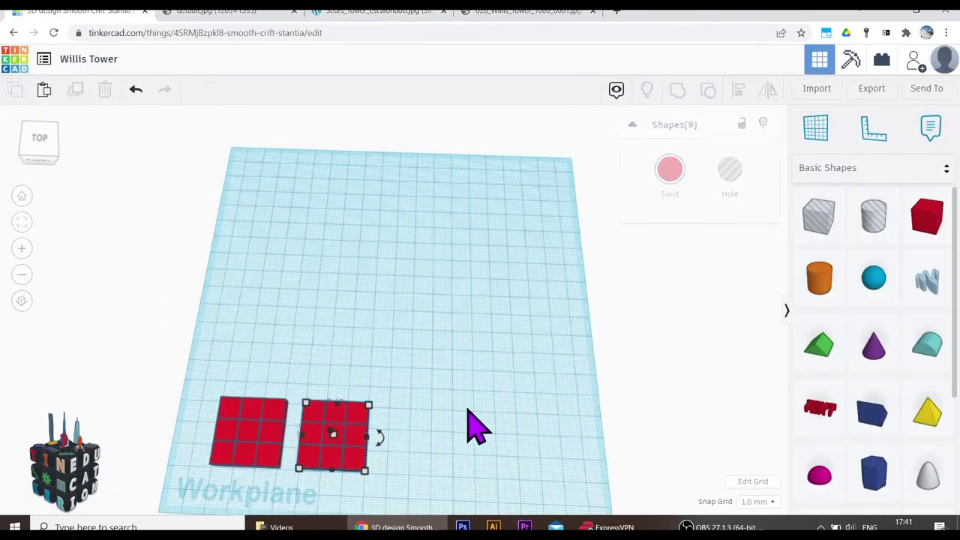
key("ctrl+v")
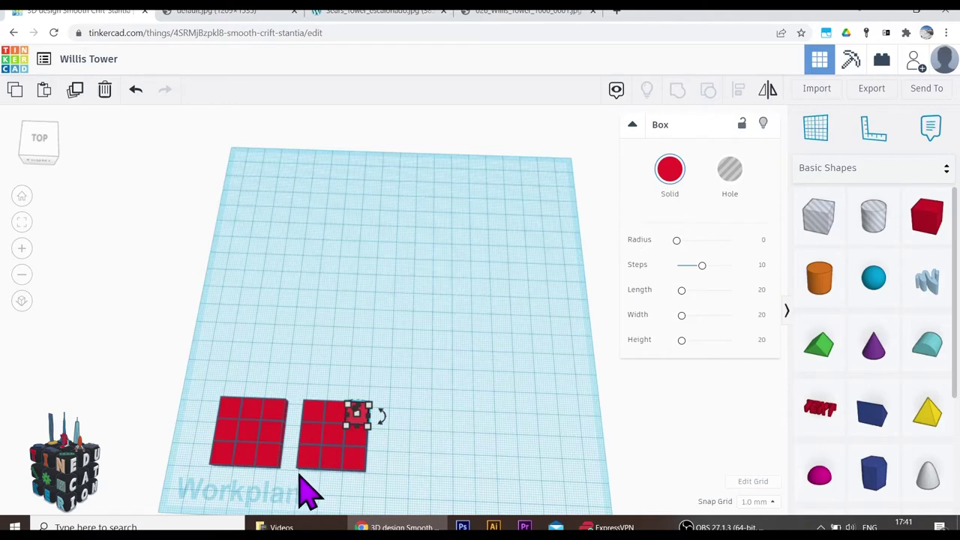
left_click(302, 480)
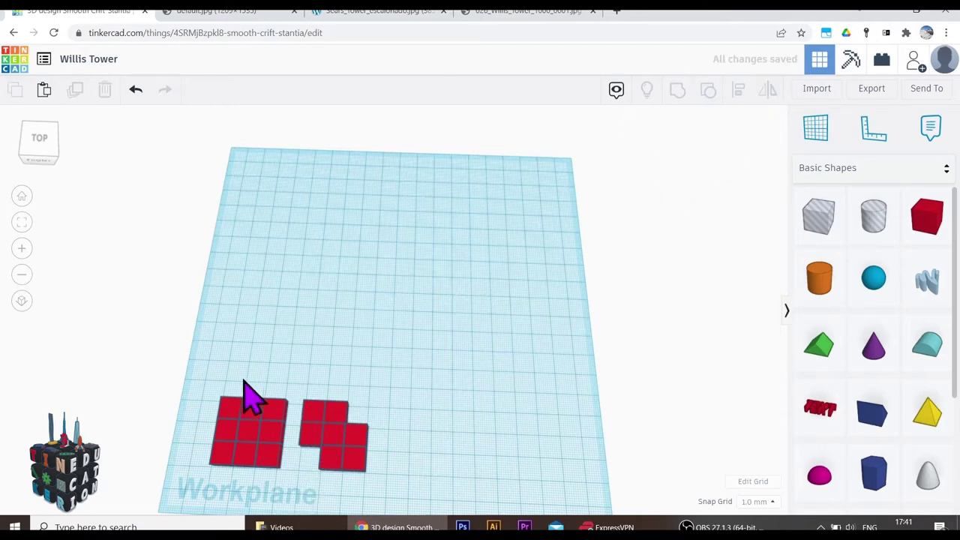
Copy the left 3x3 square 78 mm to the right of the staggered shape
left_click_drag(198, 388, 285, 475)
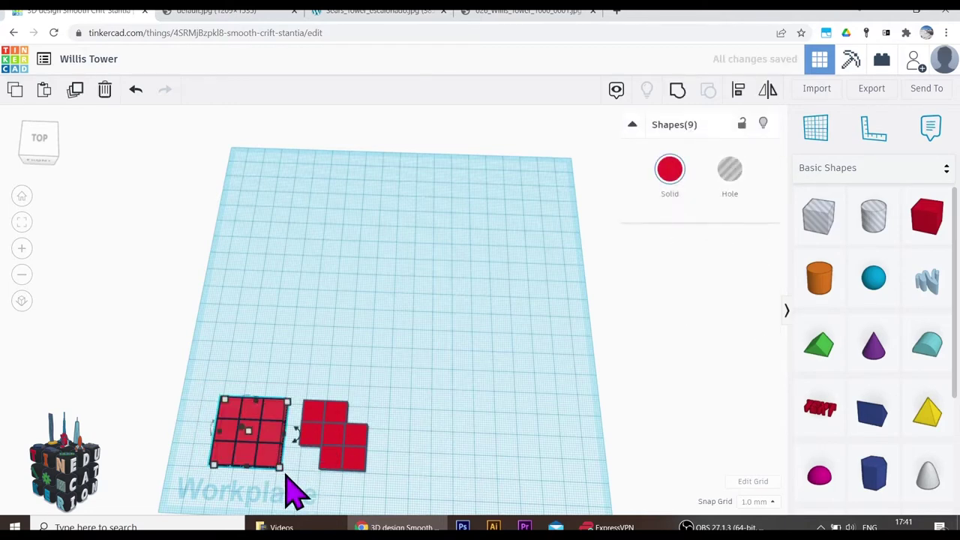
left_click(75, 91)
left_click_drag(275, 450, 446, 453)
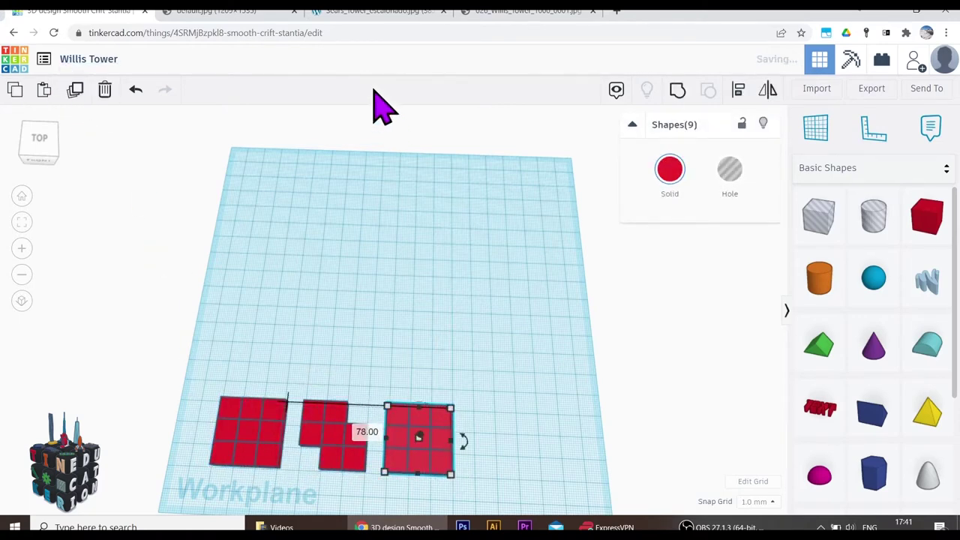
Delete the four corner cubes of the third square, leaving a five-box cross plan
left_click(344, 14)
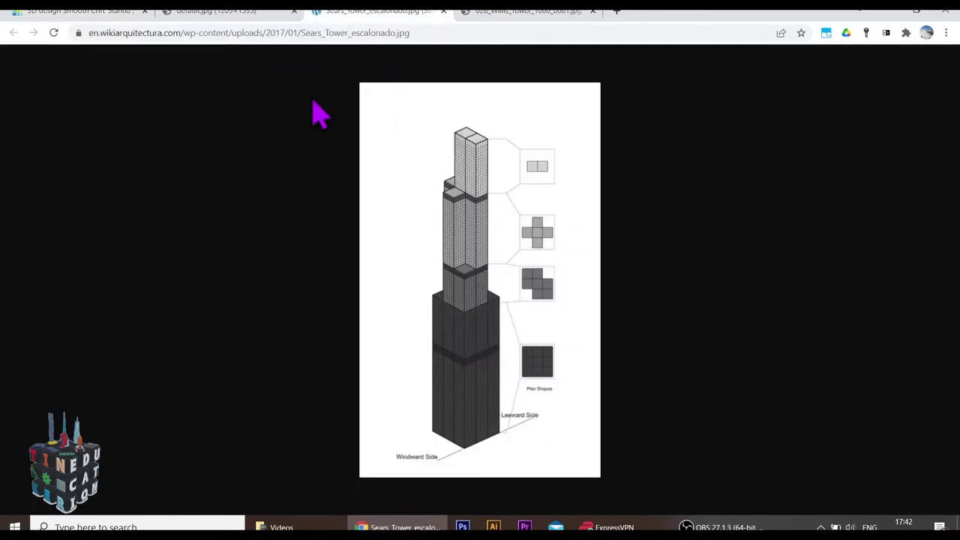
left_click(75, 10)
left_click(562, 467)
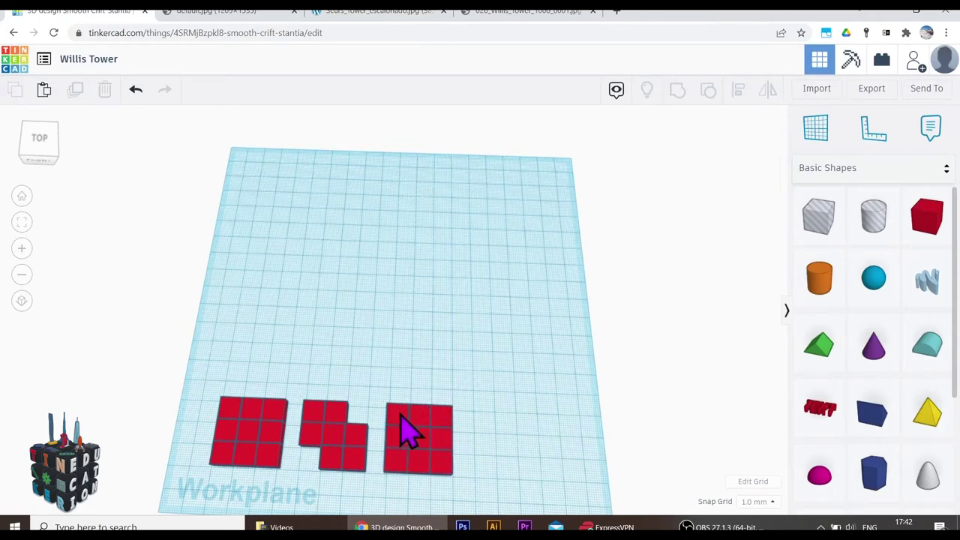
left_click(401, 417)
left_click_drag(405, 423, 456, 424)
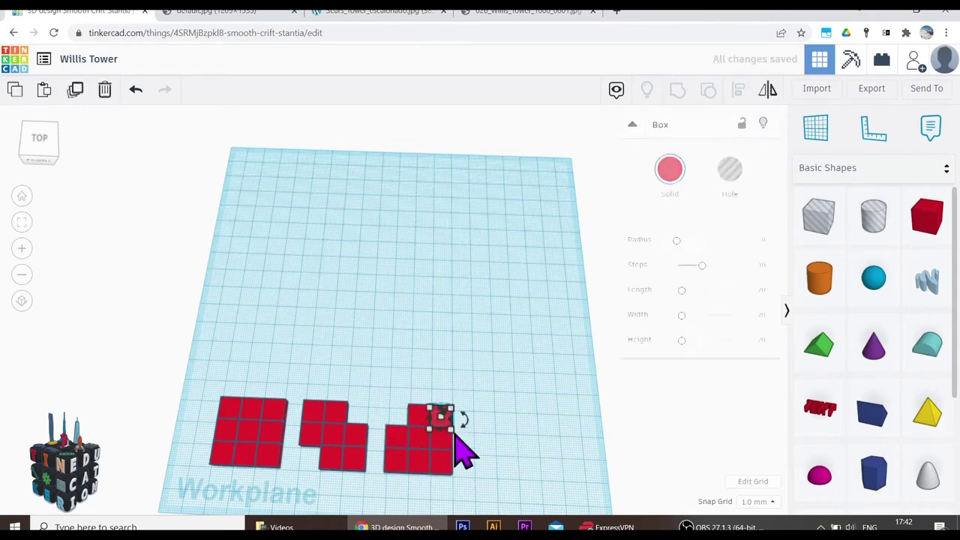
key("Delete")
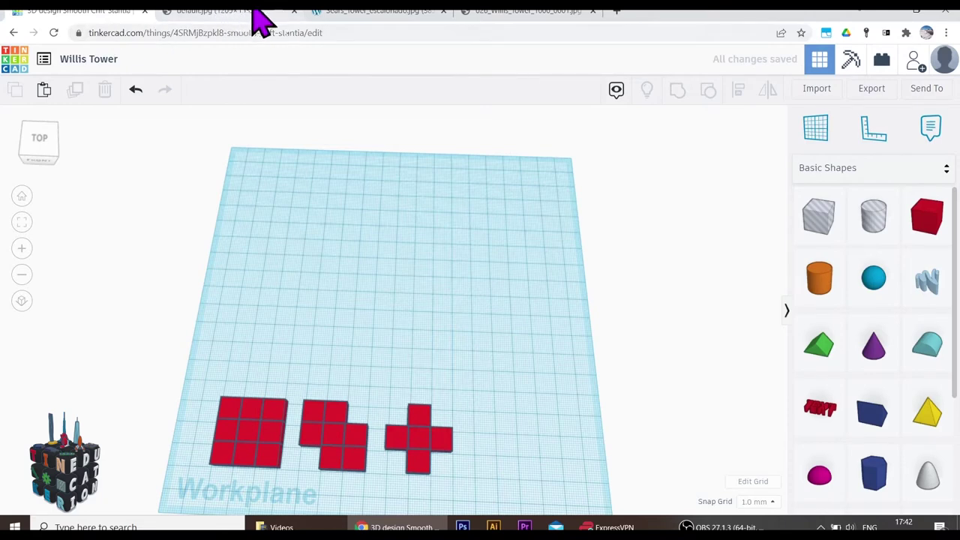
left_click(353, 12)
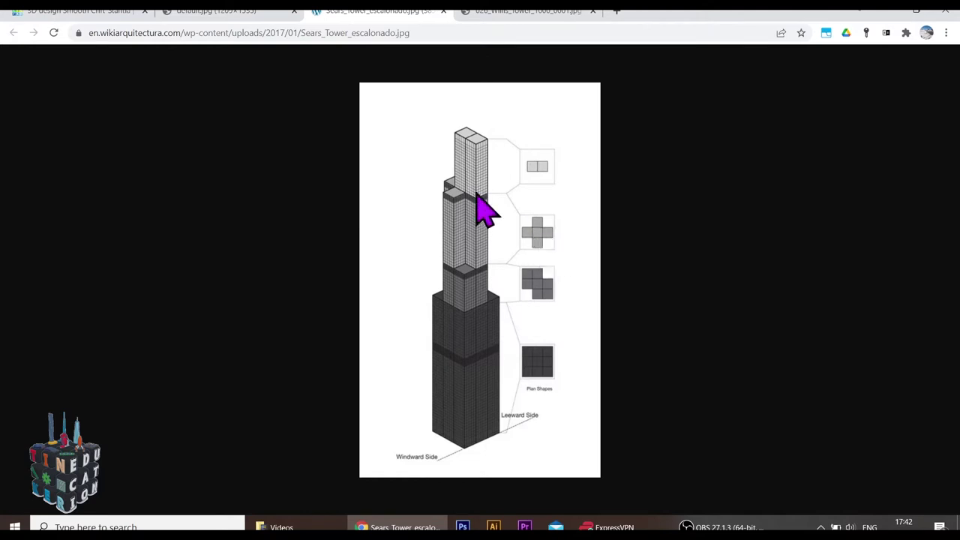
Copy the cross to the right and delete its bottom and left cubes, leaving an L shape
left_click(112, 12)
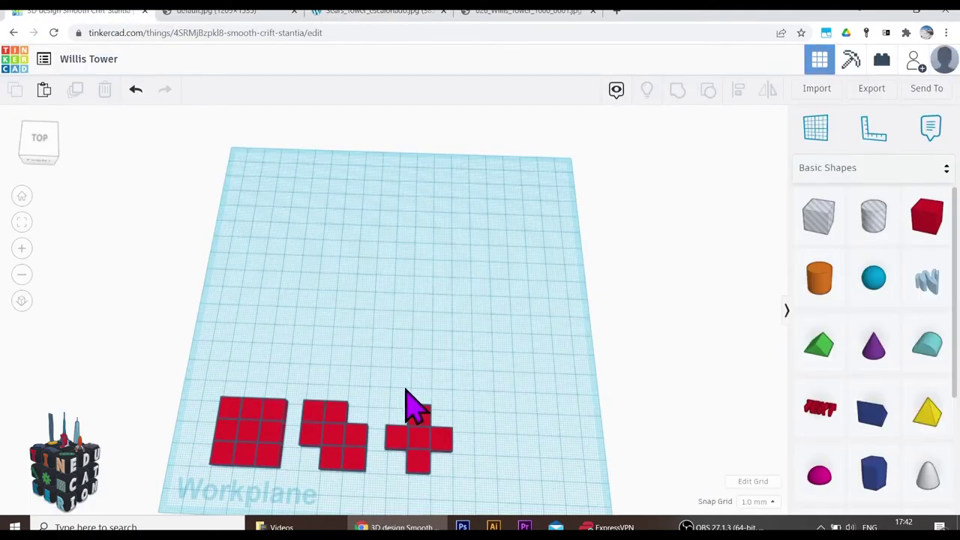
left_click_drag(387, 395, 488, 507)
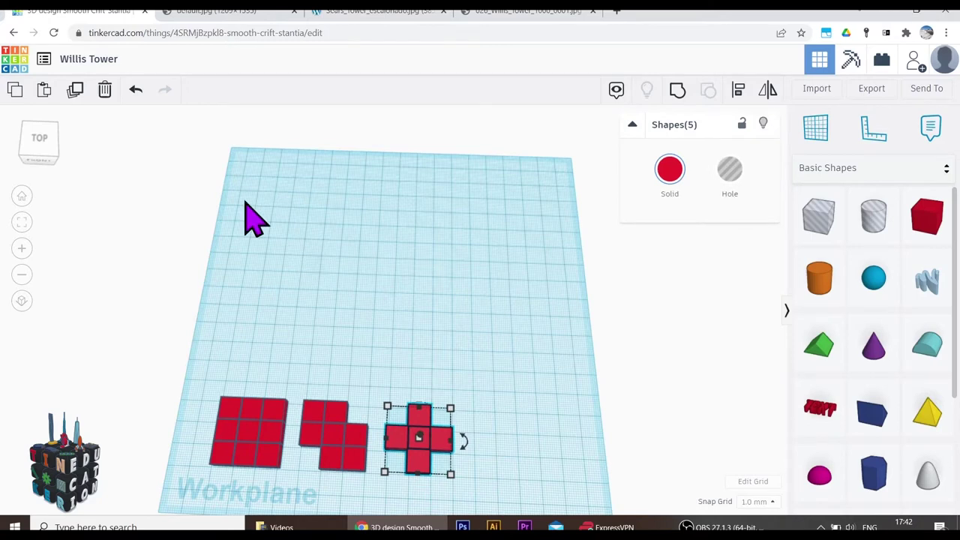
left_click(78, 90)
left_click(105, 127)
left_click(420, 437)
left_click_drag(443, 461, 552, 468)
left_click(581, 491)
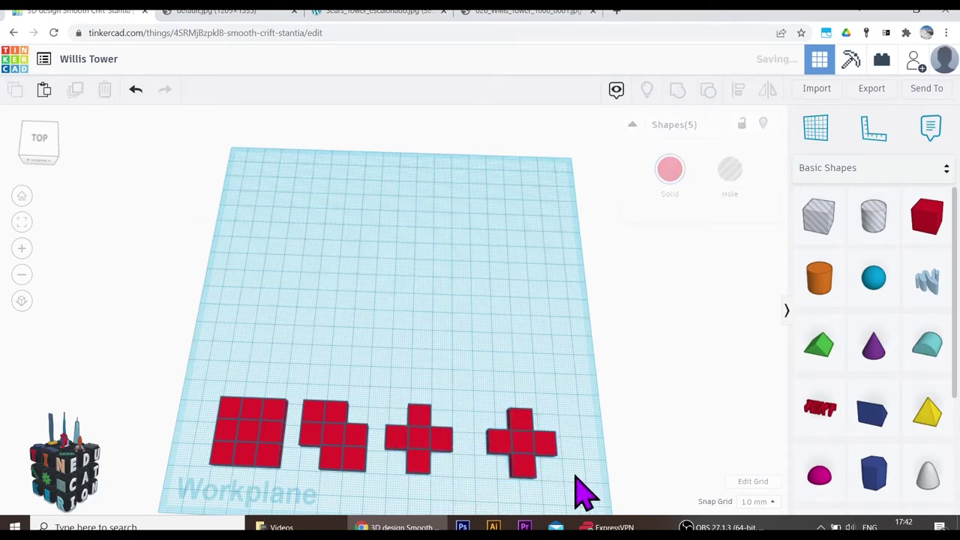
left_click(530, 468)
key("Delete")
left_click(494, 443)
key("Delete")
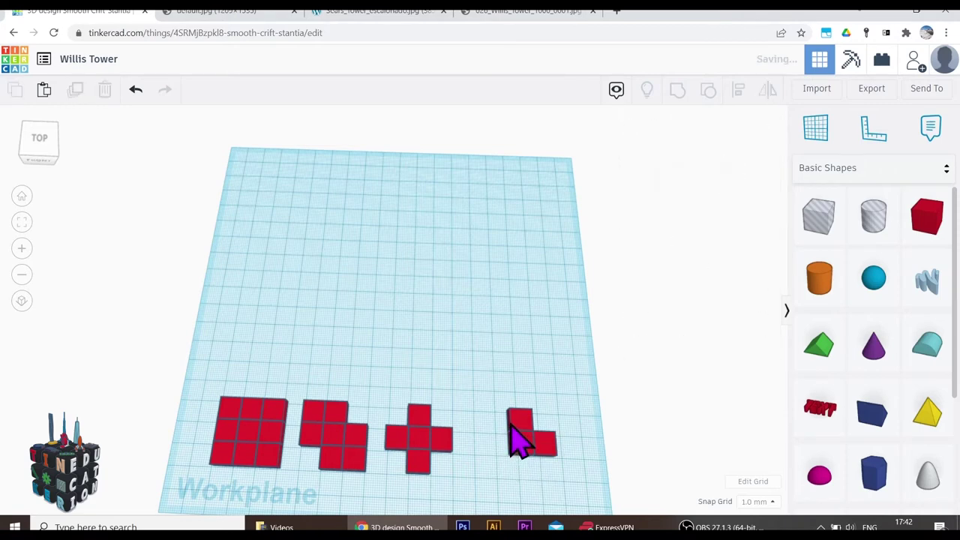
Group the left square's nine cubes, then undo to keep them separate
left_click_drag(184, 360, 300, 499)
left_click(677, 90)
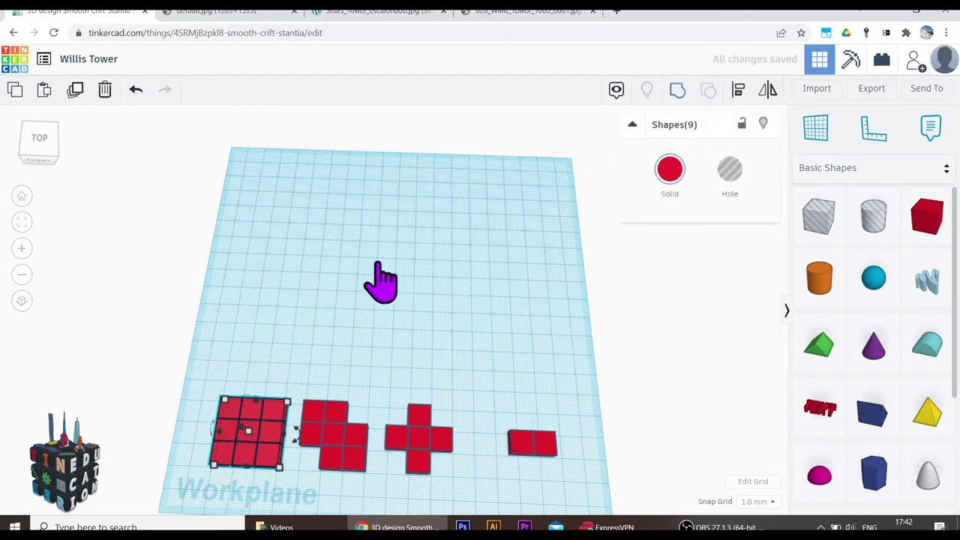
left_click(323, 358)
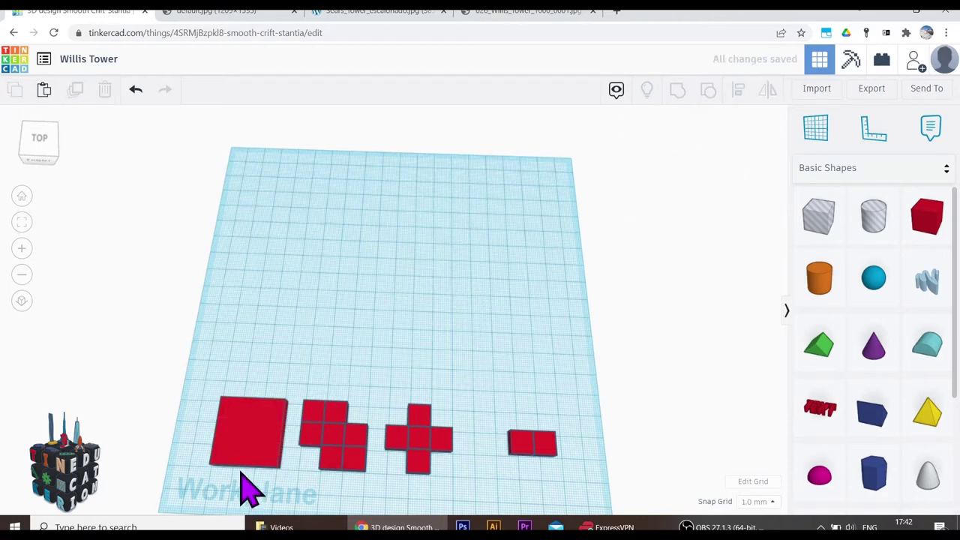
left_click(255, 449)
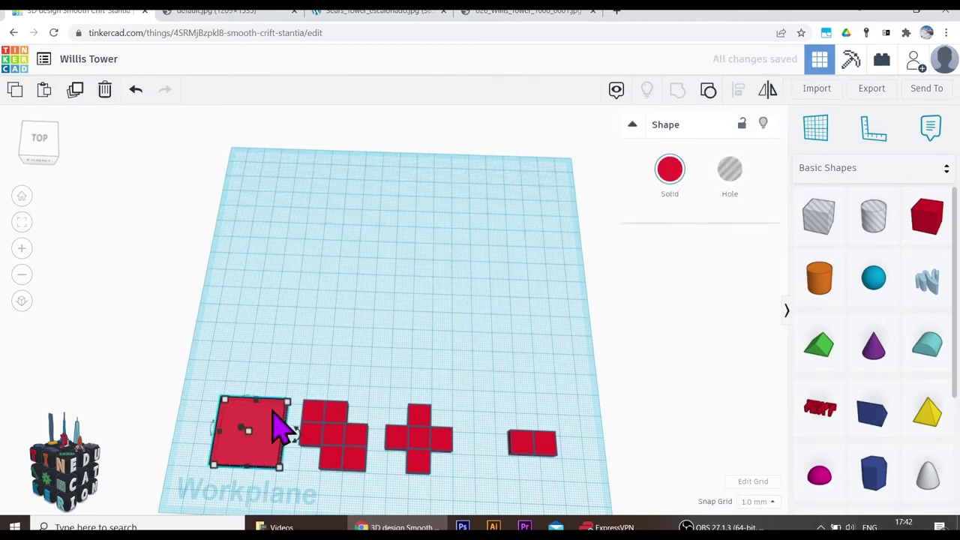
left_click(135, 89)
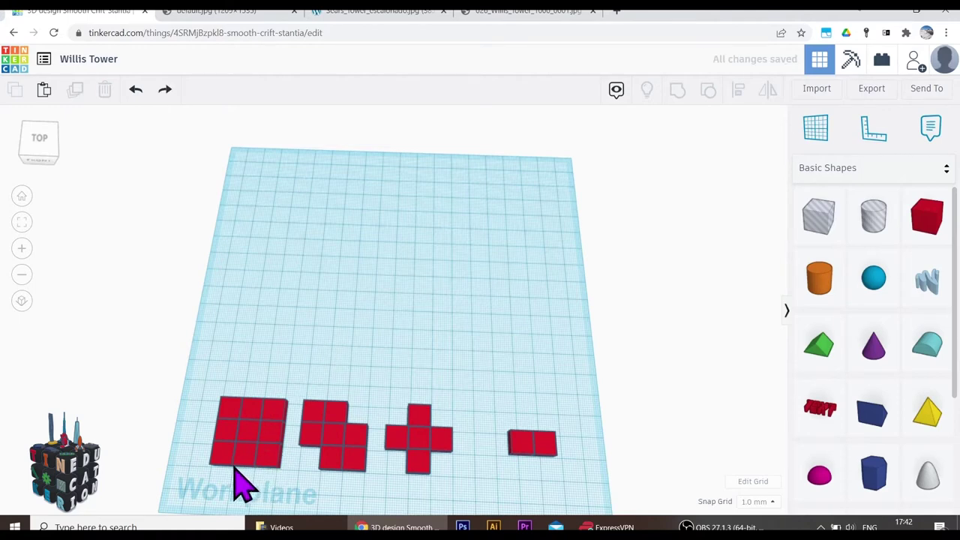
left_click(255, 11)
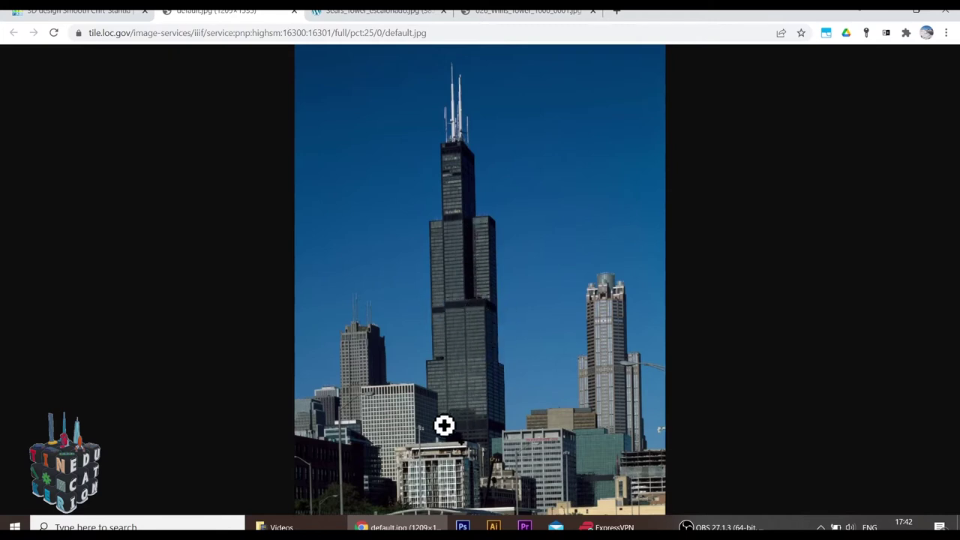
Colour all 23 red shapes with the dark-grey Solid preset
left_click(501, 11)
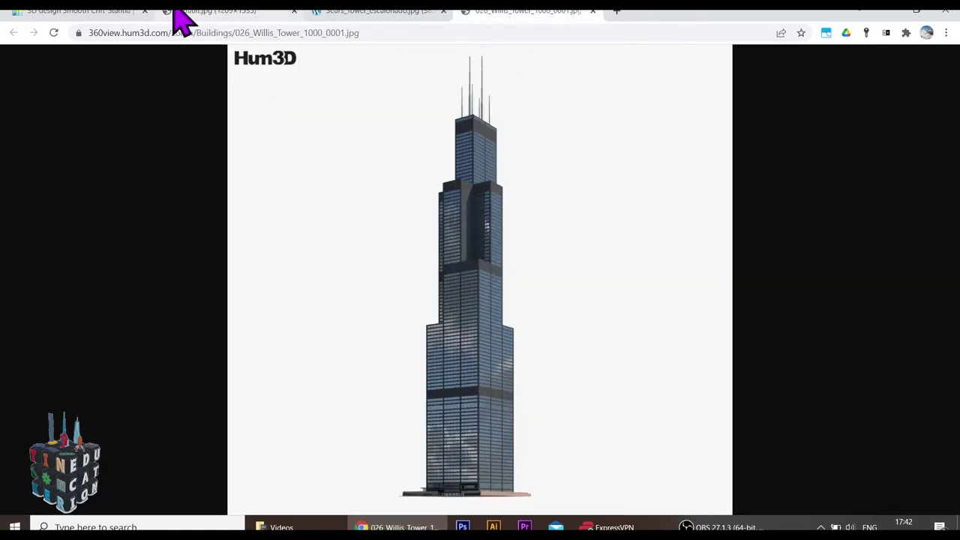
left_click(84, 11)
left_click_drag(193, 372, 675, 487)
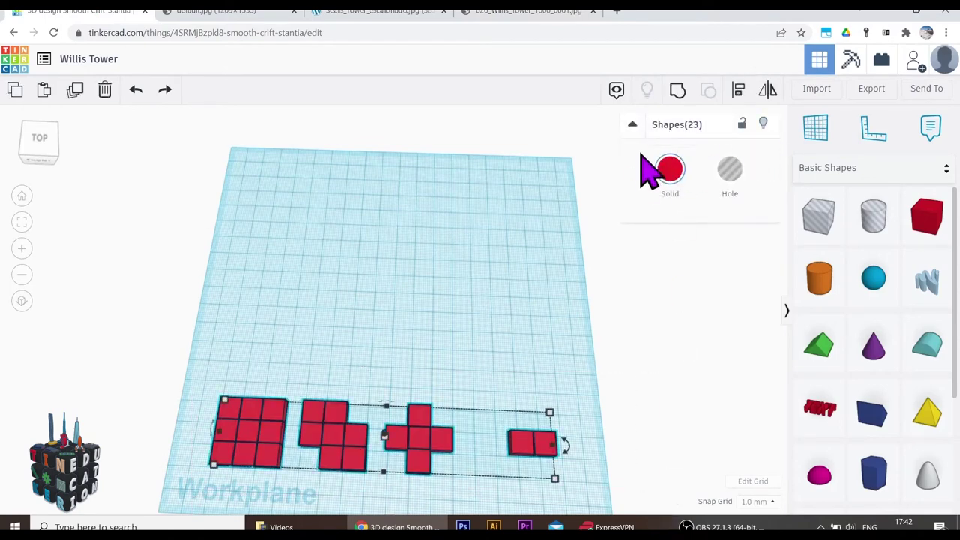
left_click(669, 170)
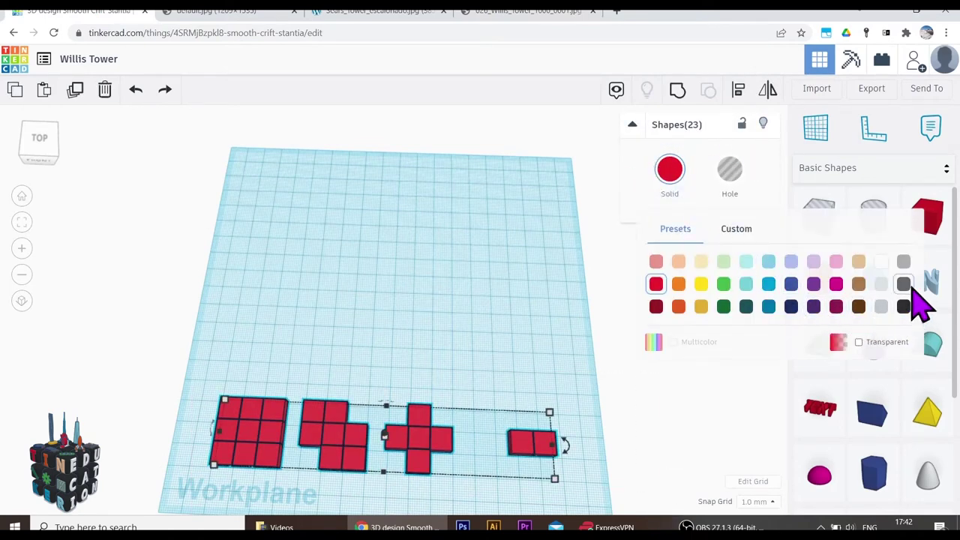
left_click(905, 286)
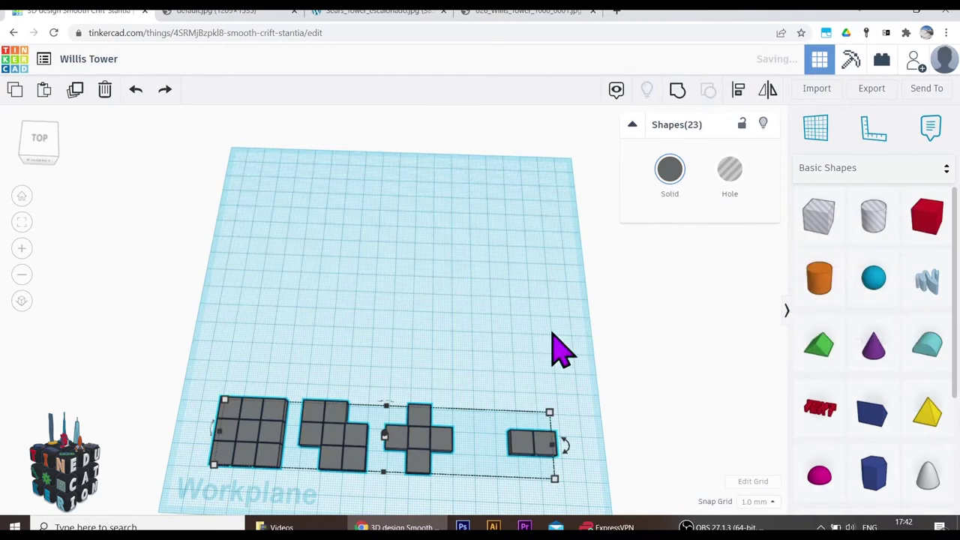
left_click(521, 391)
Select the left grey square and compare it with the Willis Tower image
right_click_drag(529, 393, 540, 369)
left_click_drag(185, 368, 309, 513)
left_click(518, 11)
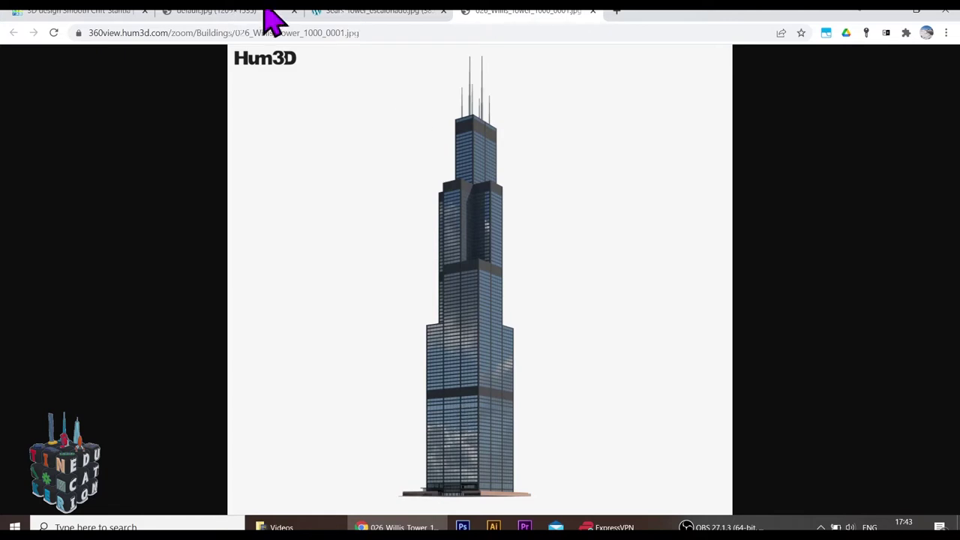
left_click(131, 10)
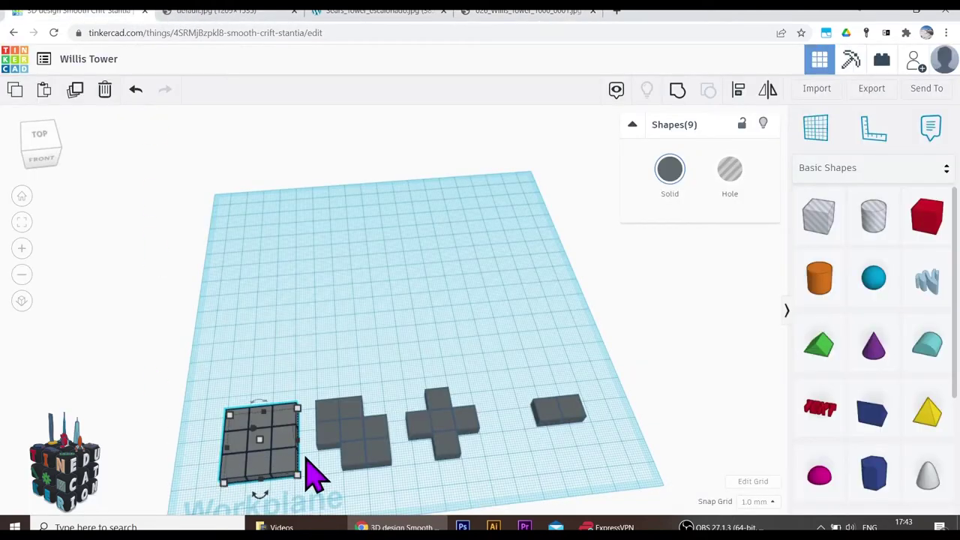
Duplicate the left square, move it mid-workplane and extrude it to 35 tall
left_click(75, 89)
left_click_drag(279, 467, 382, 315)
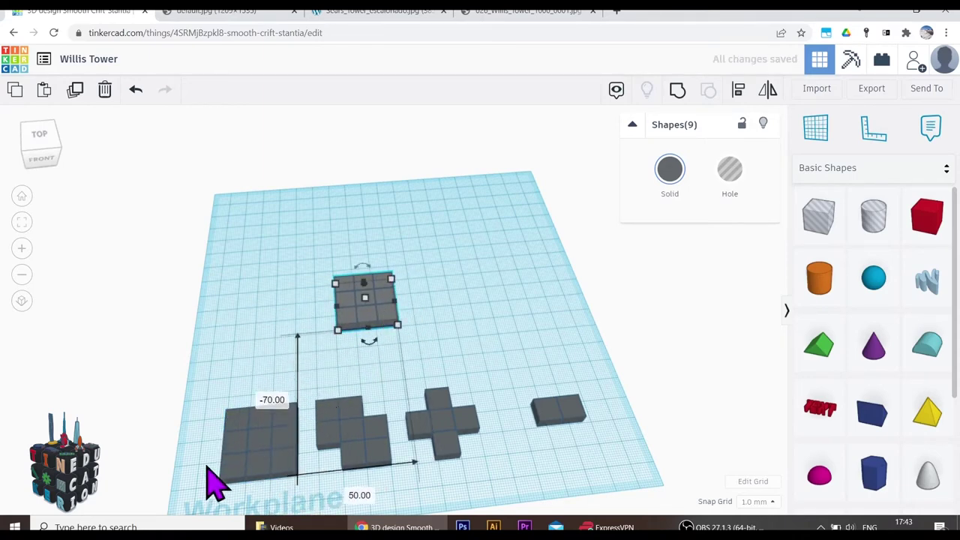
left_click(386, 360)
left_click_drag(304, 253, 415, 343)
left_click_drag(365, 298, 364, 265)
left_click(484, 12)
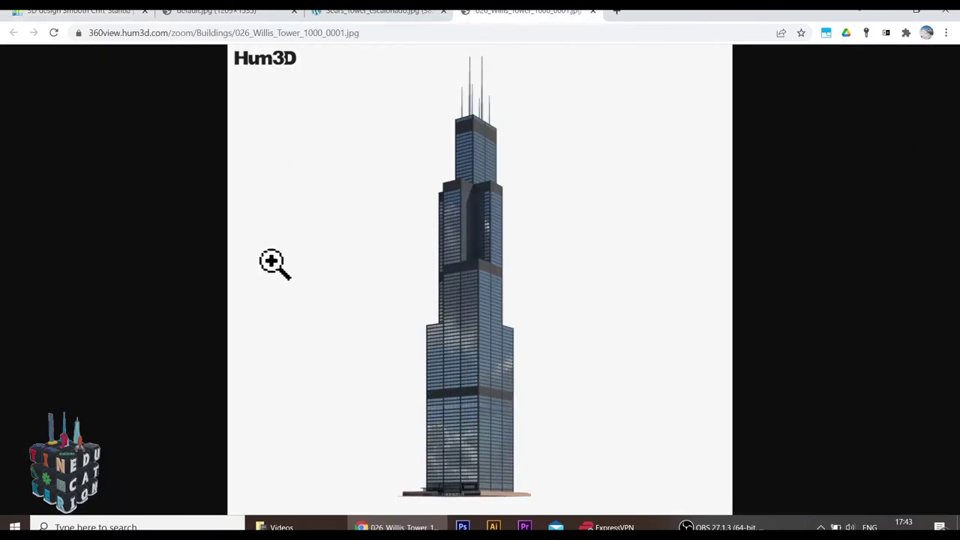
left_click(90, 11)
Set the flat square on top of the tall block, scaled to 30 and coloured black
left_click_drag(206, 377, 321, 501)
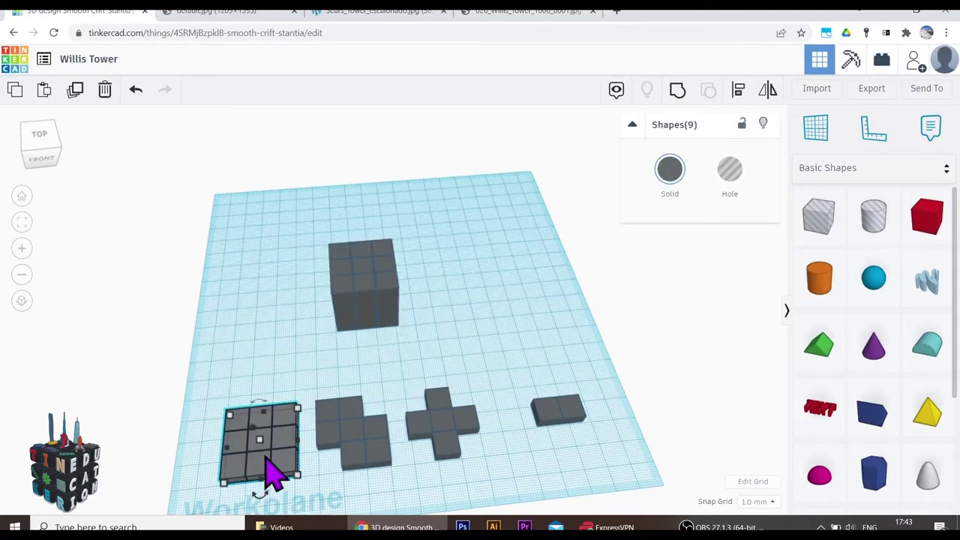
left_click_drag(274, 472, 374, 315)
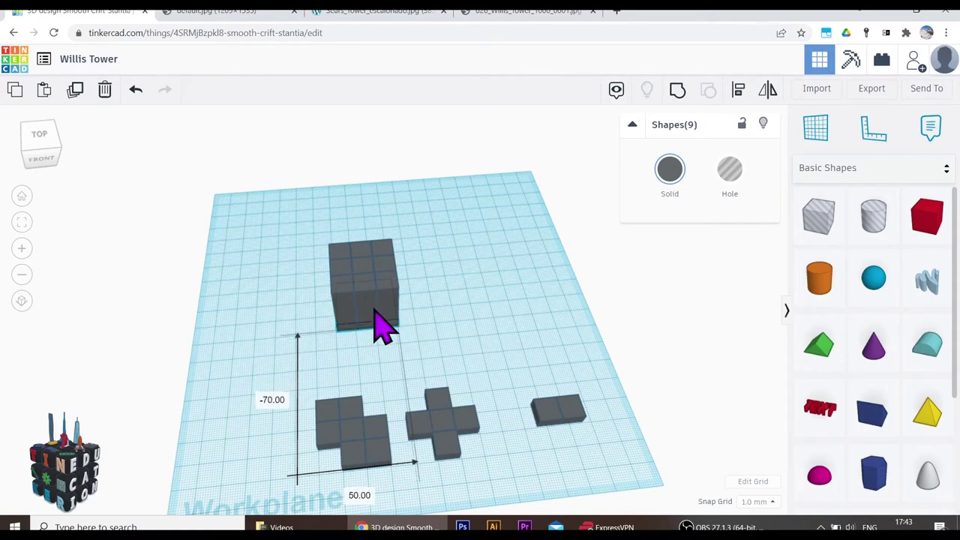
right_click_drag(382, 326, 397, 378)
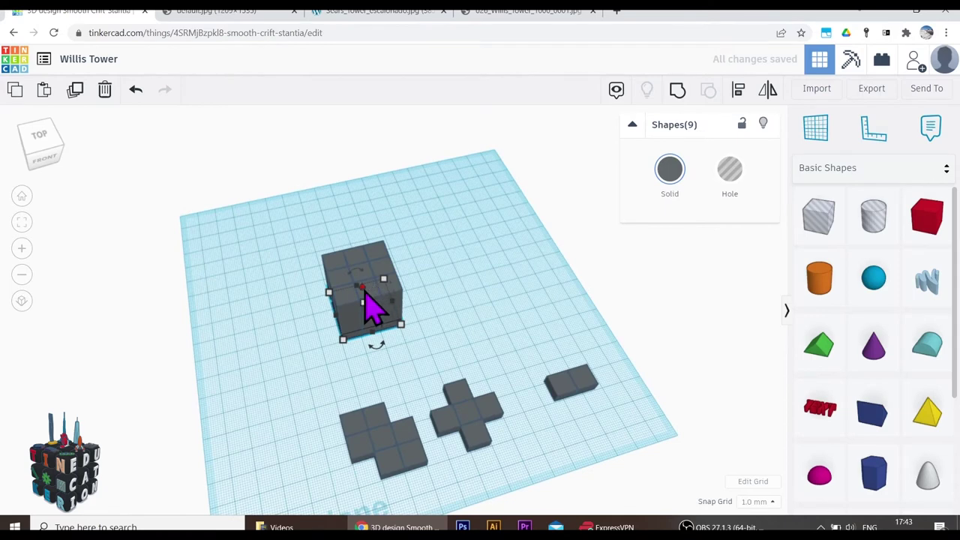
left_click_drag(365, 292, 367, 246)
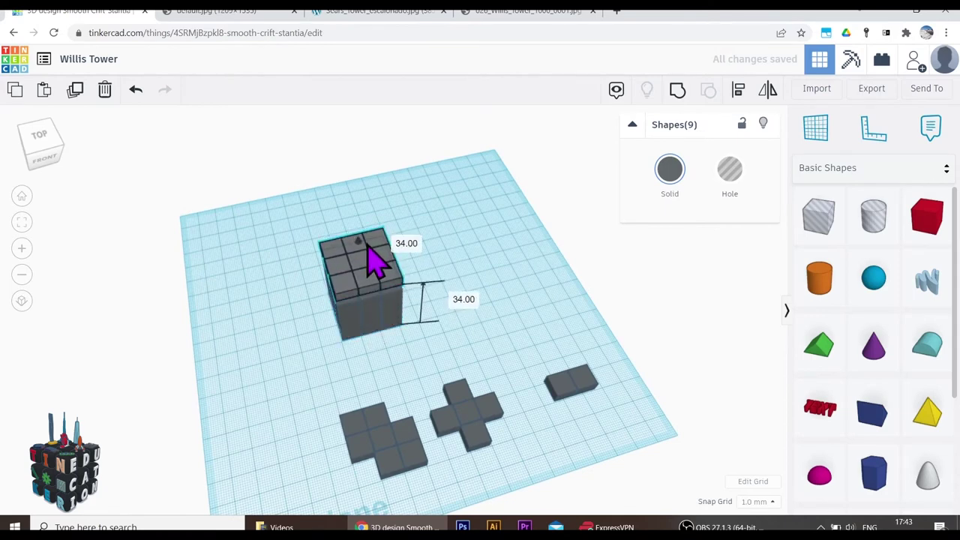
left_click_drag(368, 244, 367, 250, "shift")
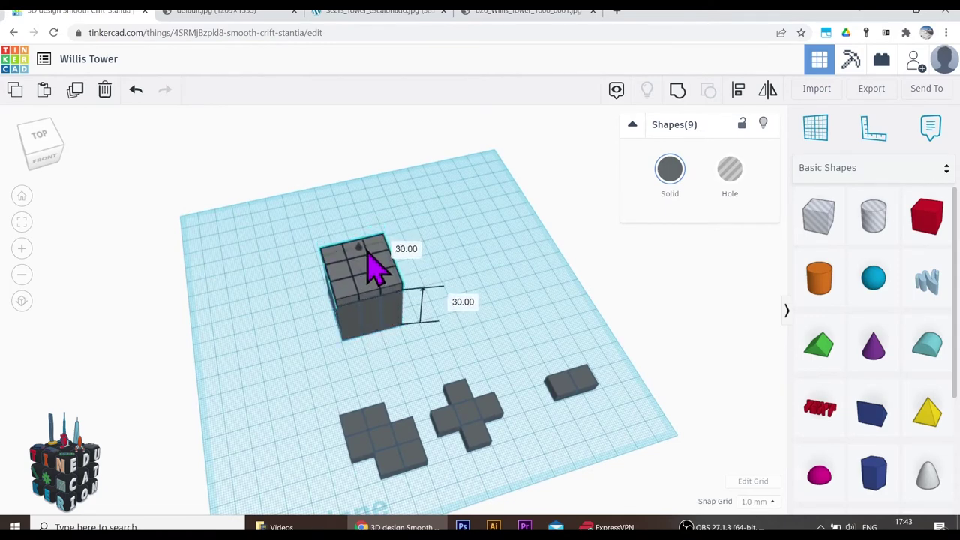
left_click(668, 169)
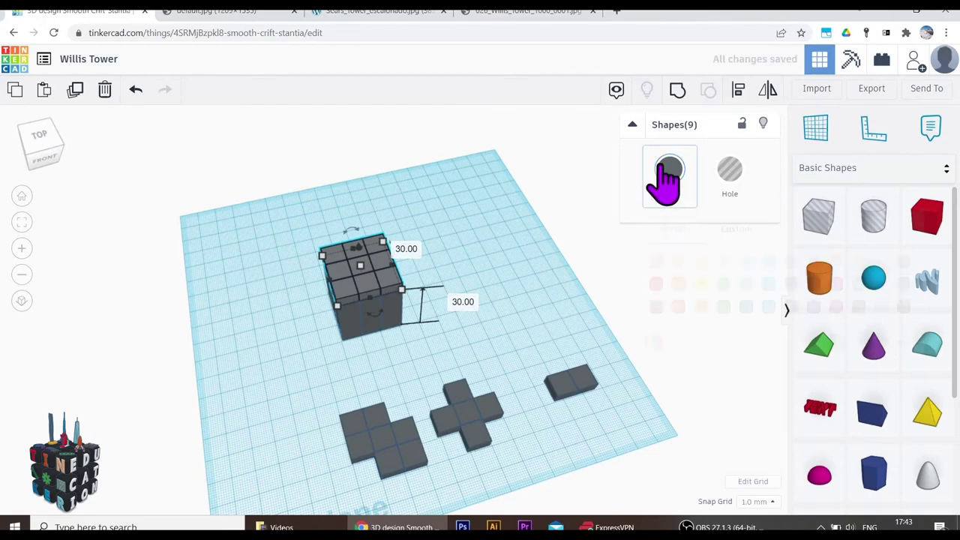
left_click(903, 305)
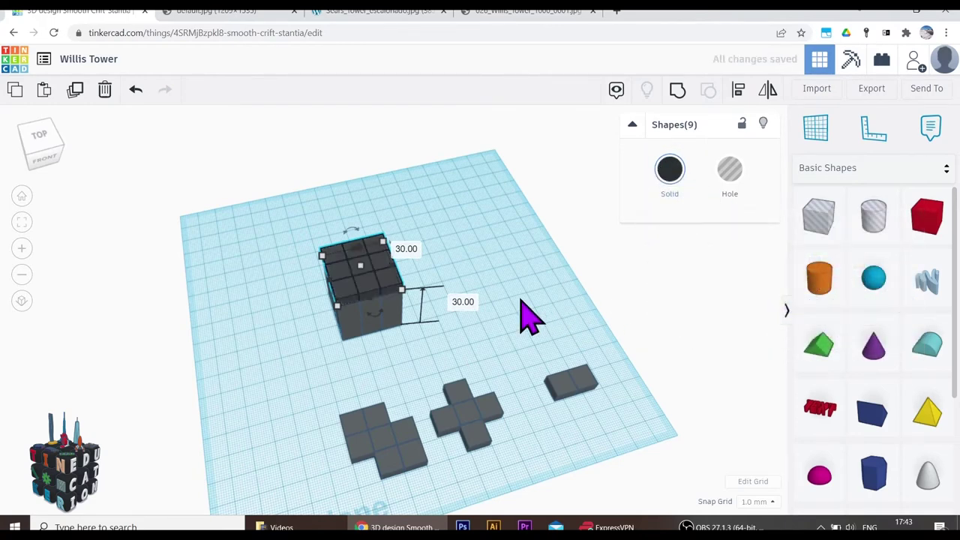
right_click_drag(520, 317, 487, 281)
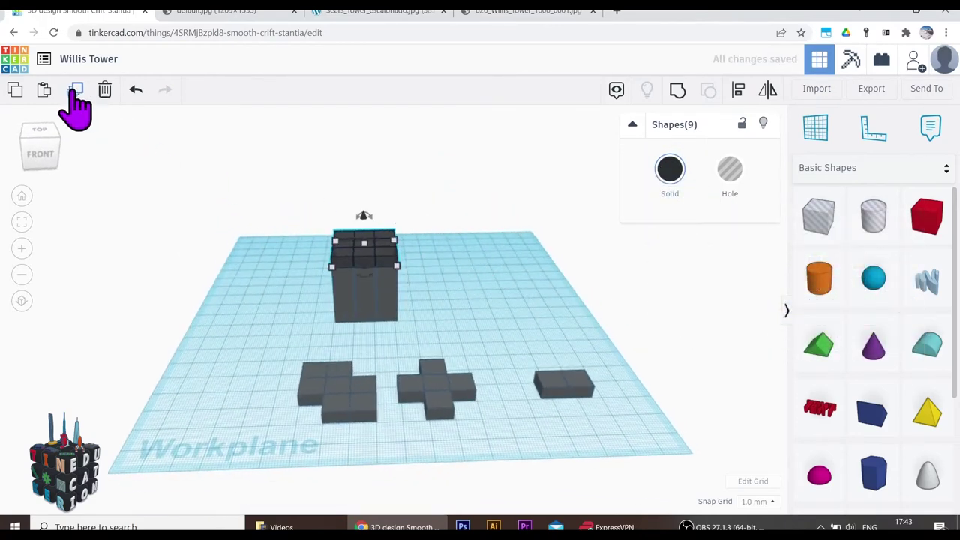
Copy the black square to elevation 5, colour it grey and stretch it to 20 tall
left_click(73, 90)
mouse_move(363, 217)
left_mouse_down()
mouse_move(365, 193)
mouse_move(366, 202)
left_mouse_up()
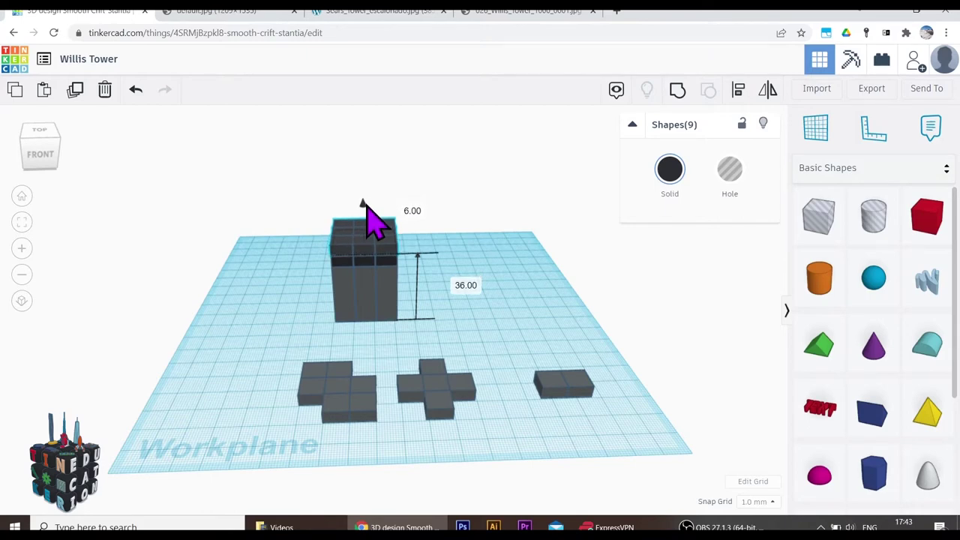
left_click_drag(366, 209, 368, 211)
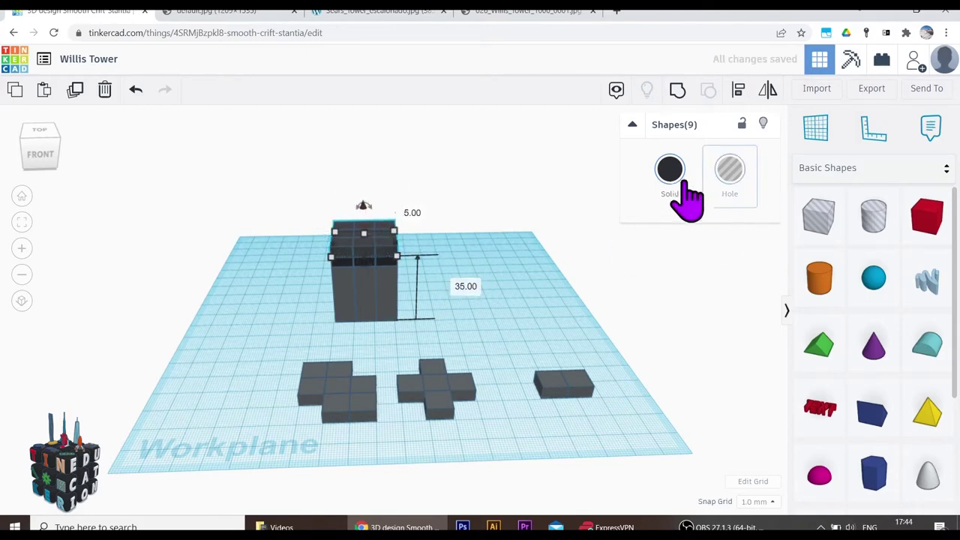
left_click(668, 171)
left_click(901, 287)
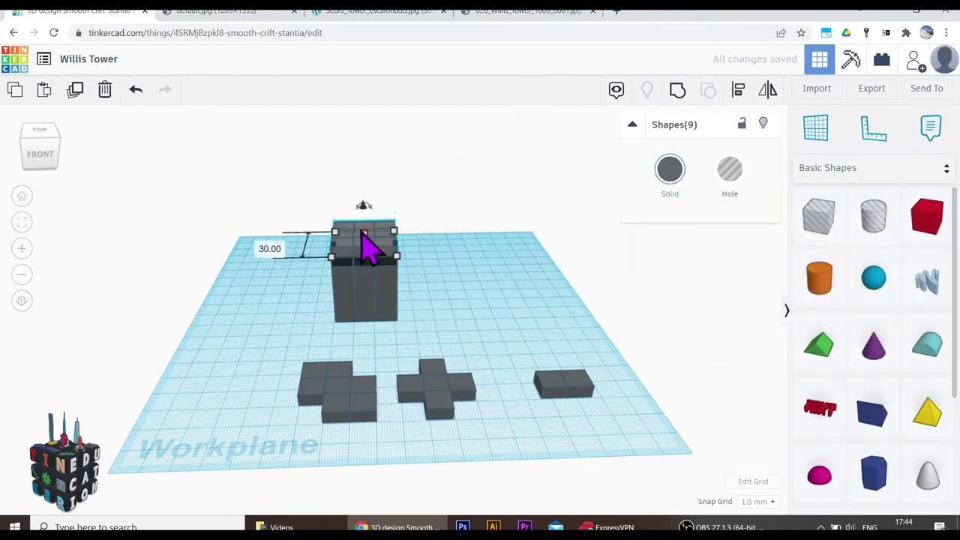
left_click_drag(365, 238, 365, 211)
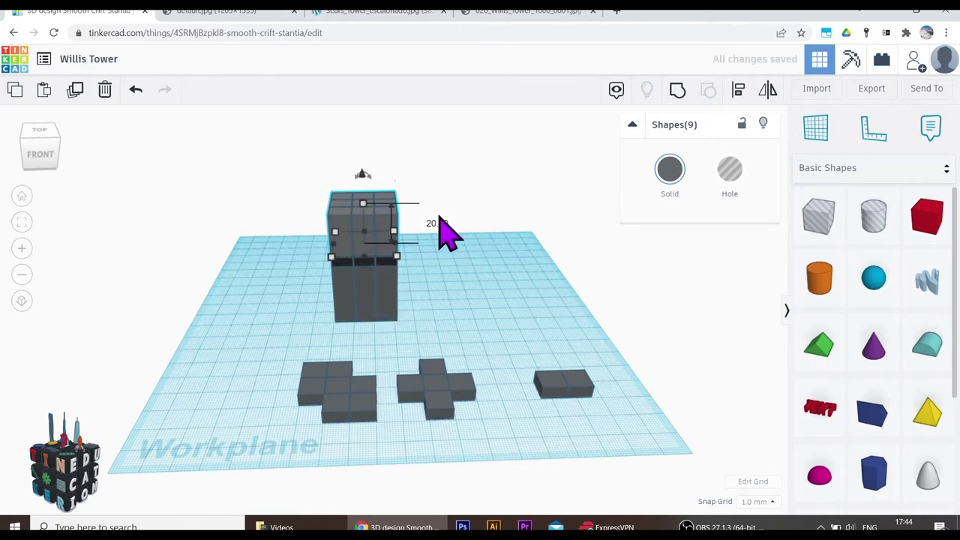
left_click(583, 269)
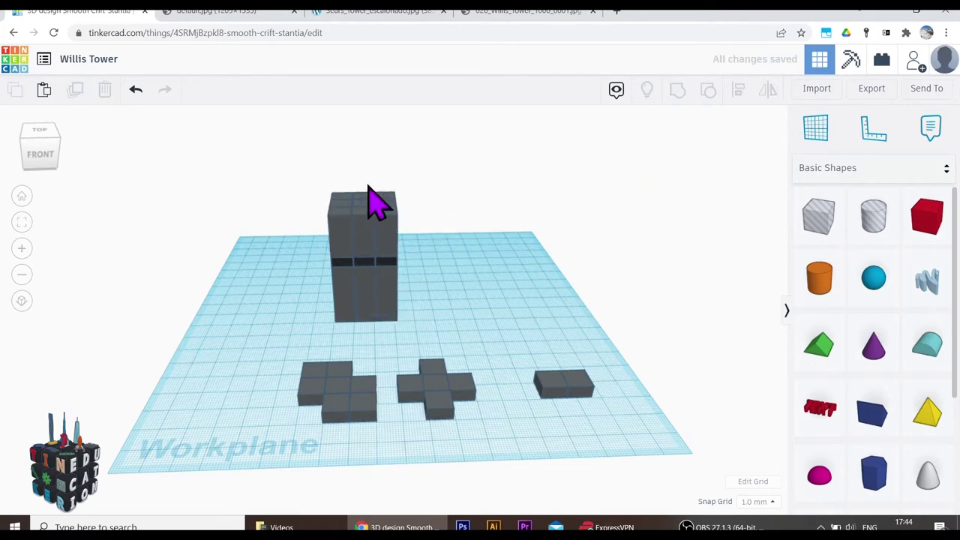
right_click_drag(577, 336, 471, 368)
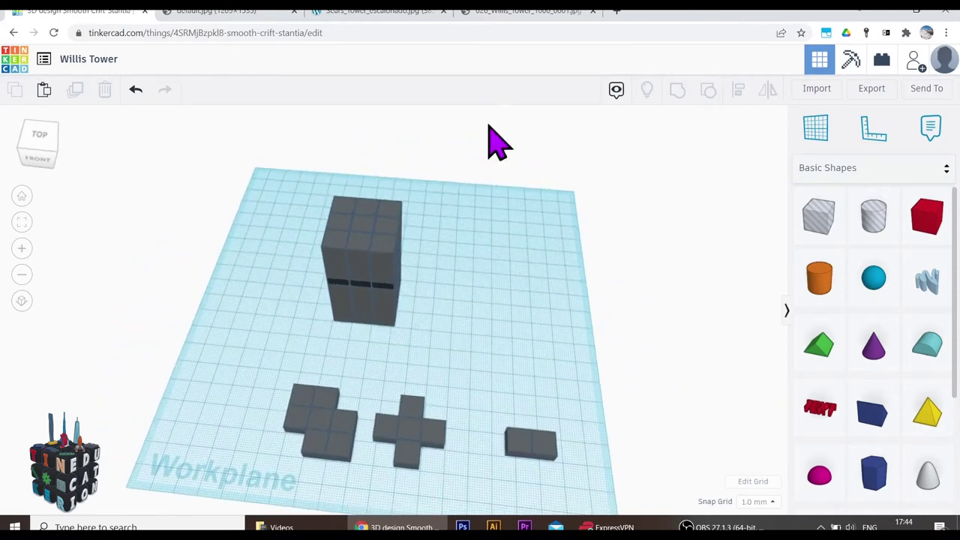
left_click(510, 15)
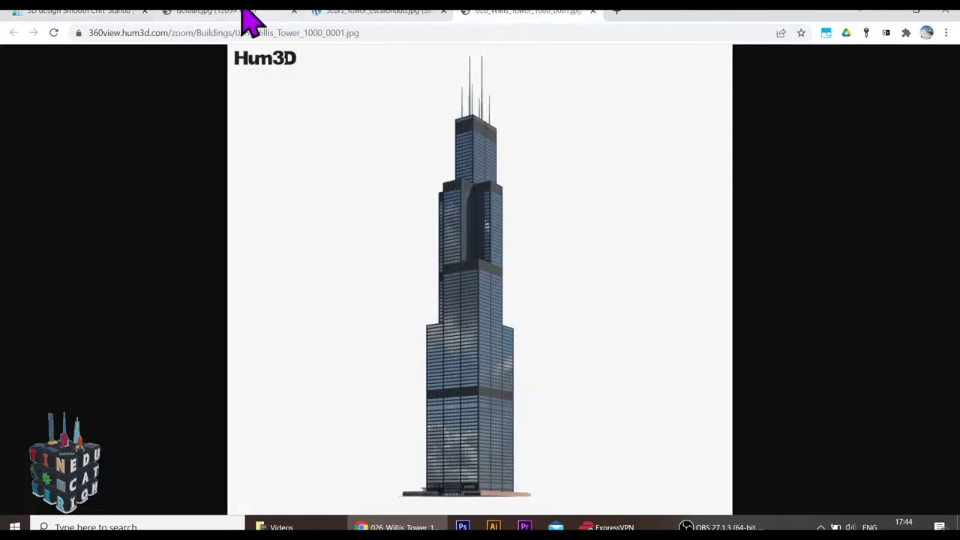
Move the offset cross-shaped plan up onto the tower area after checking the diagram
left_click(381, 12)
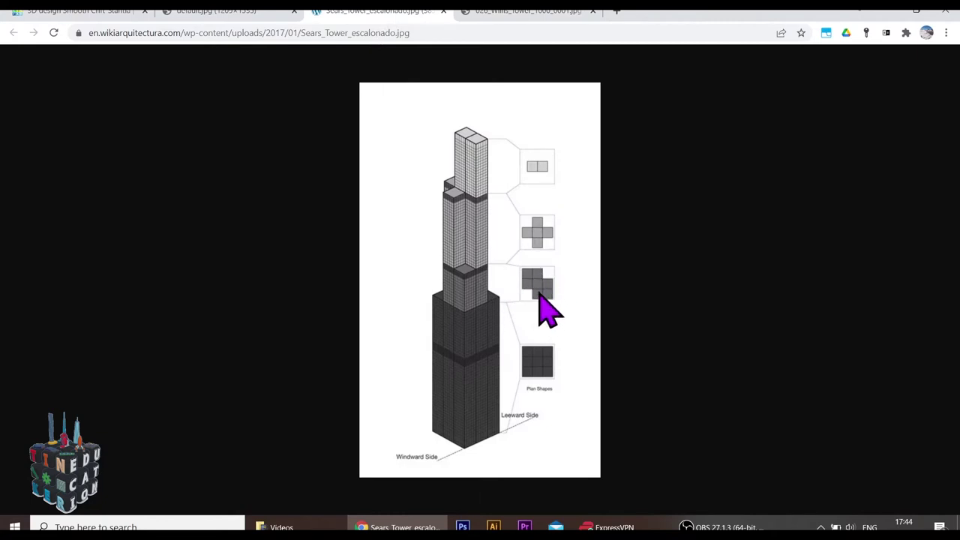
left_click(69, 12)
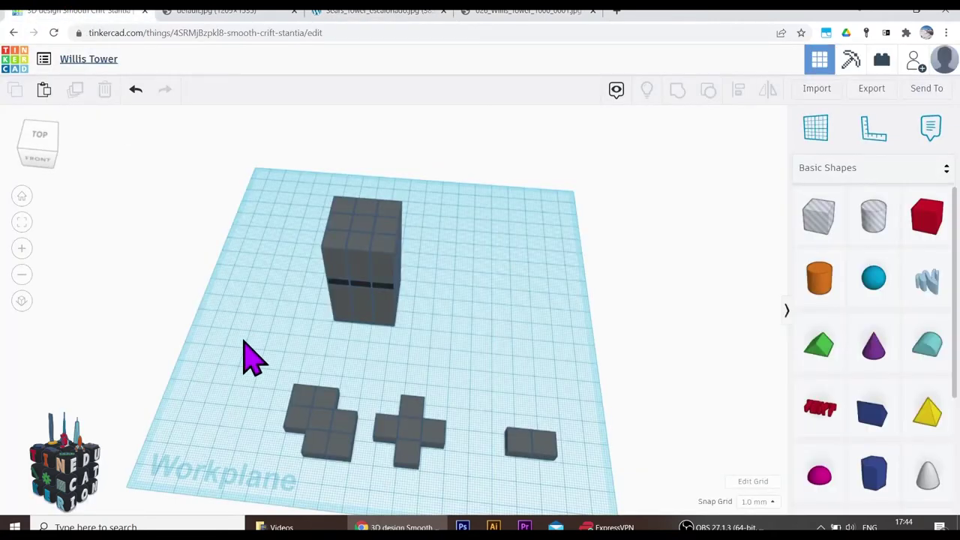
left_click_drag(354, 478, 353, 483)
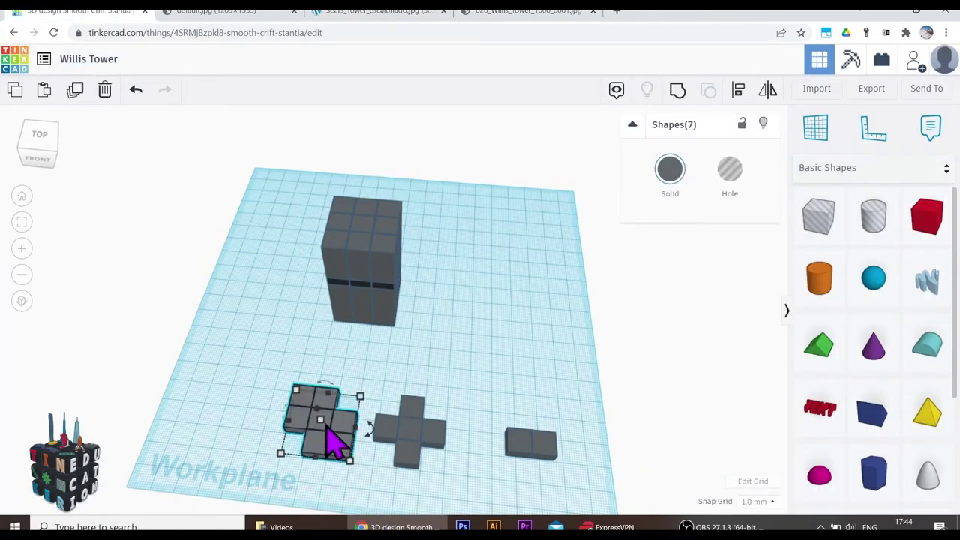
left_click_drag(324, 427, 382, 300)
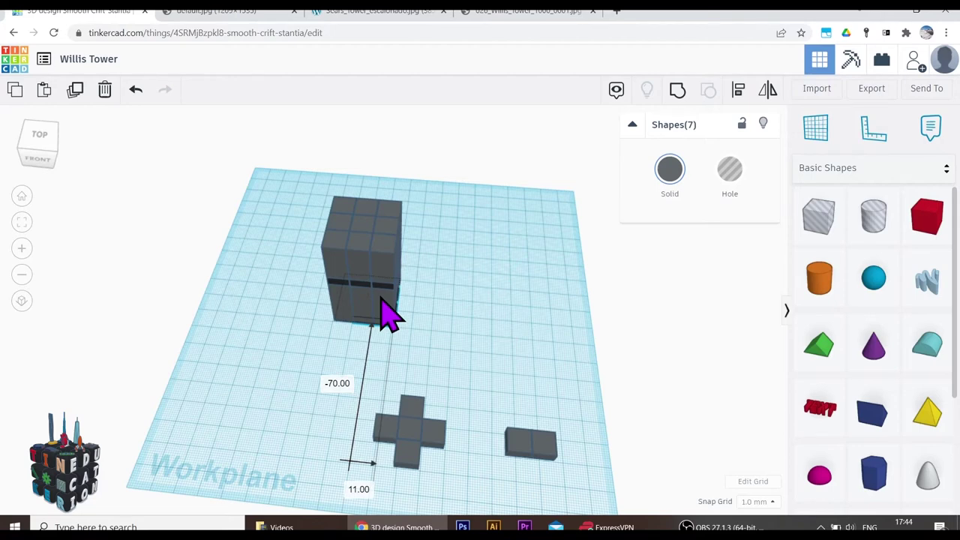
left_click_drag(383, 313, 382, 313)
Stretch the lower box upward to about 51–55 mm so it rises above the rest
right_click_drag(466, 361, 313, 308)
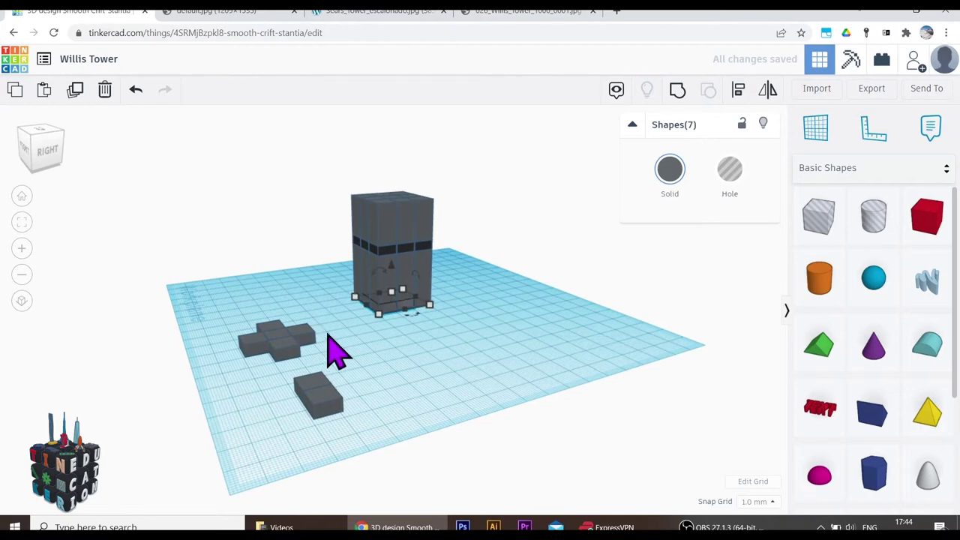
right_click_drag(335, 352, 458, 364)
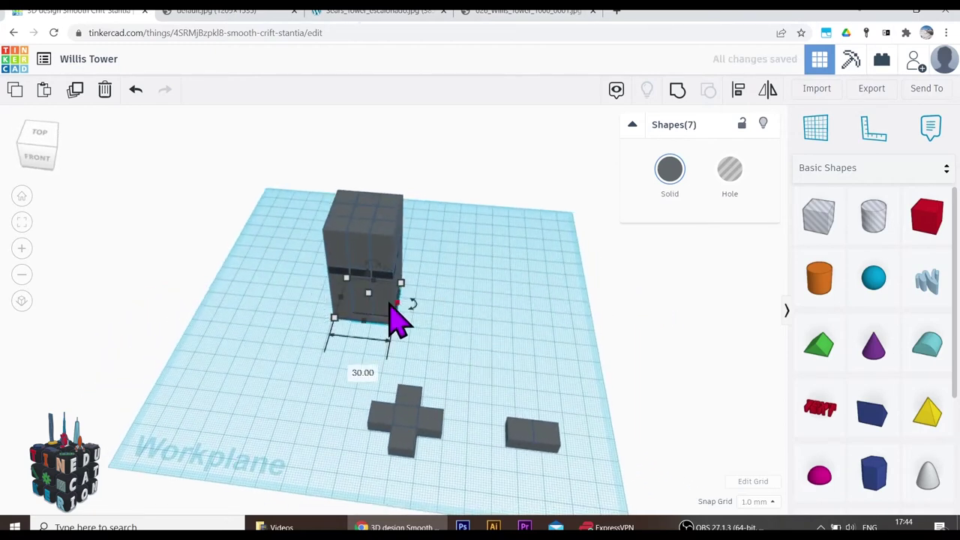
left_click_drag(368, 278, 368, 178)
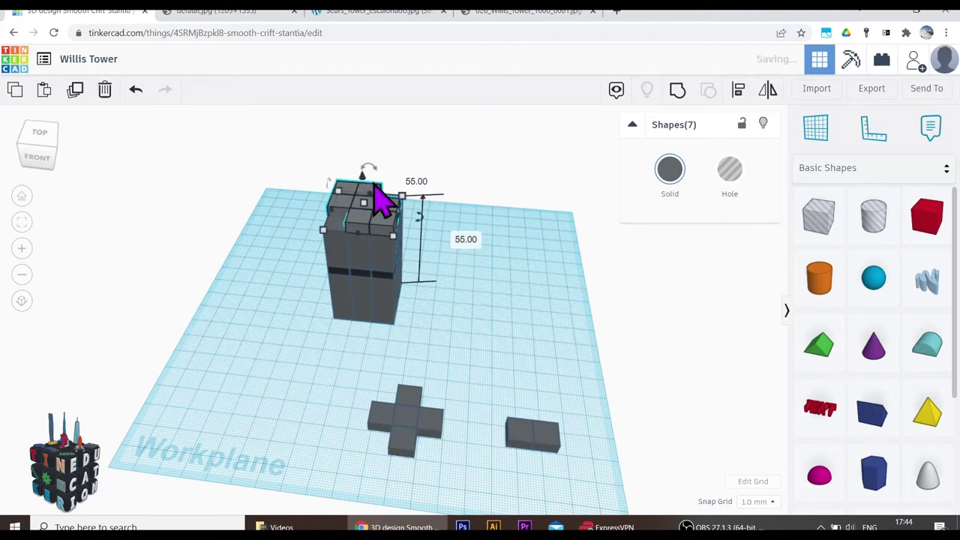
right_click_drag(488, 367, 500, 318)
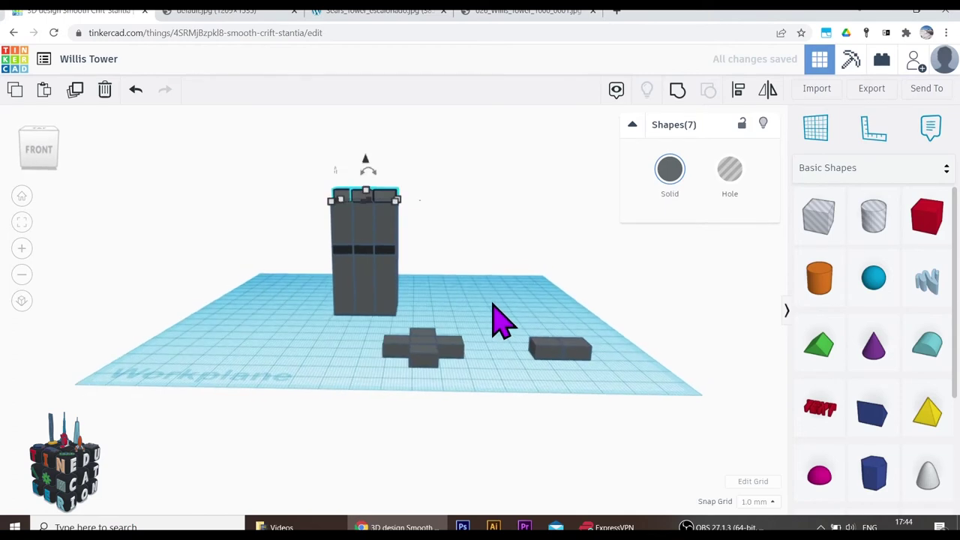
Compare the diagram and photo references, then stretch the top block taller
left_click(375, 11)
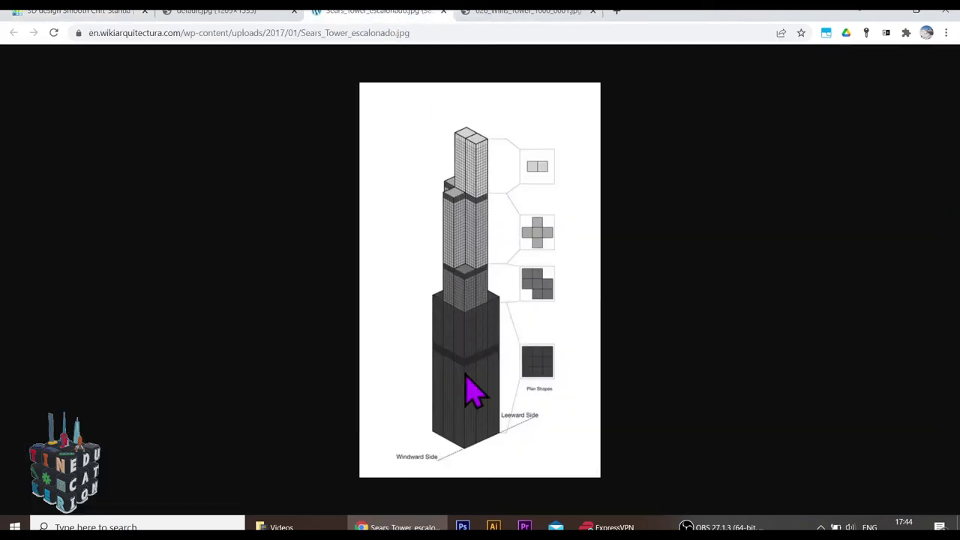
left_click(548, 11)
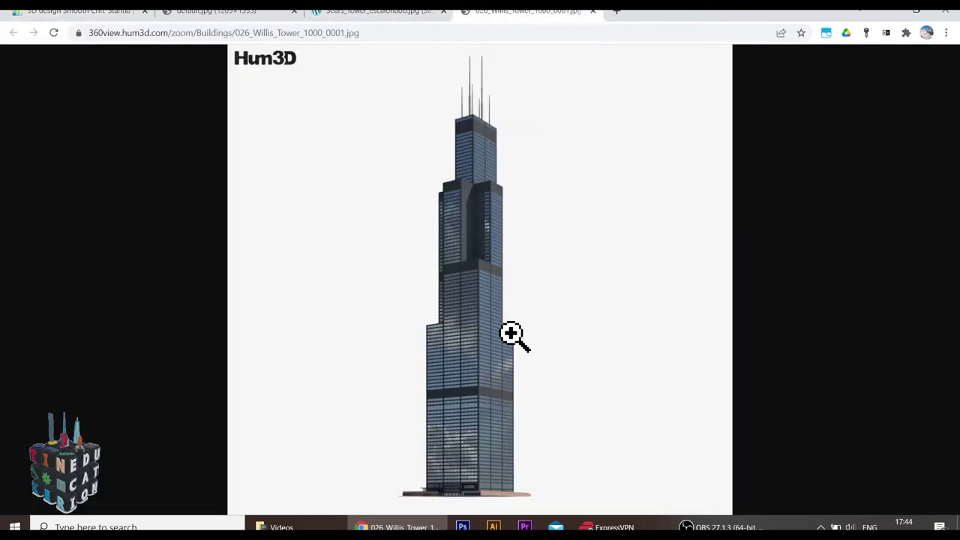
left_click(73, 12)
right_click_drag(423, 266, 503, 317)
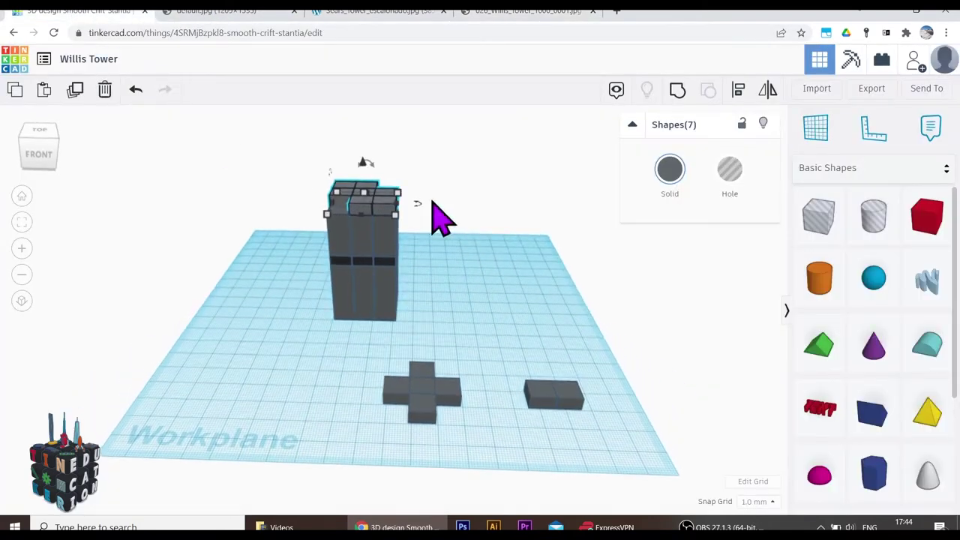
left_click_drag(366, 197, 370, 163)
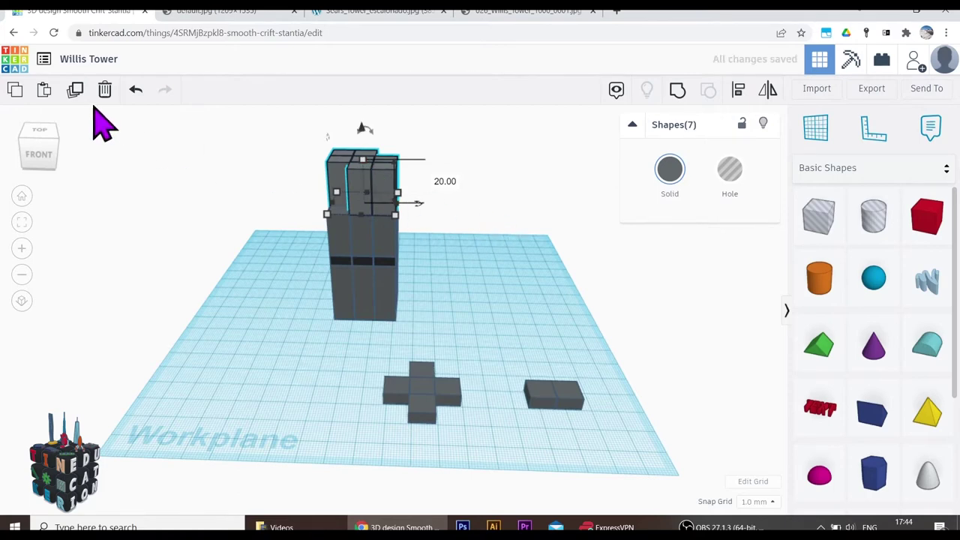
Duplicate the top block, raise the copy, and make it a 5 mm dark grey band
left_click(75, 89)
right_click_drag(448, 266, 455, 285)
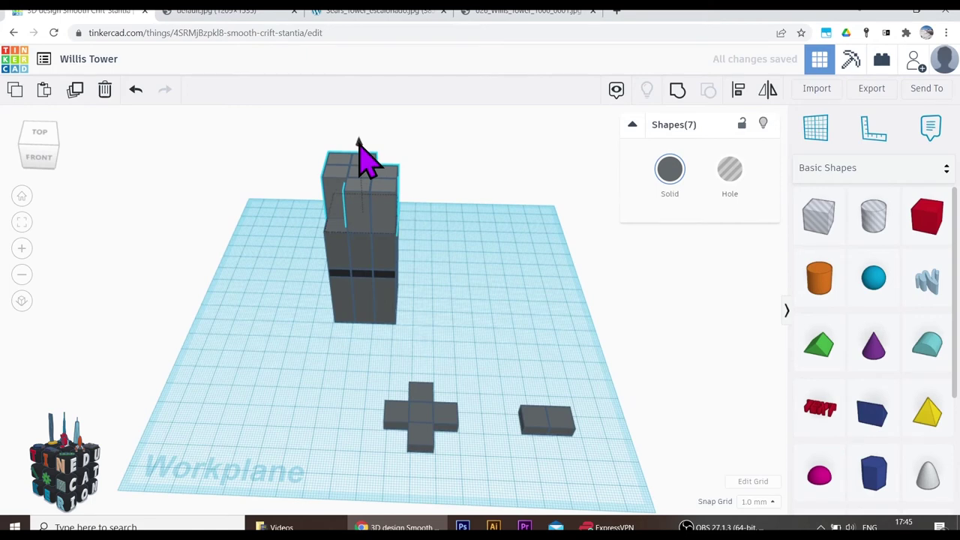
left_click_drag(358, 142, 364, 88)
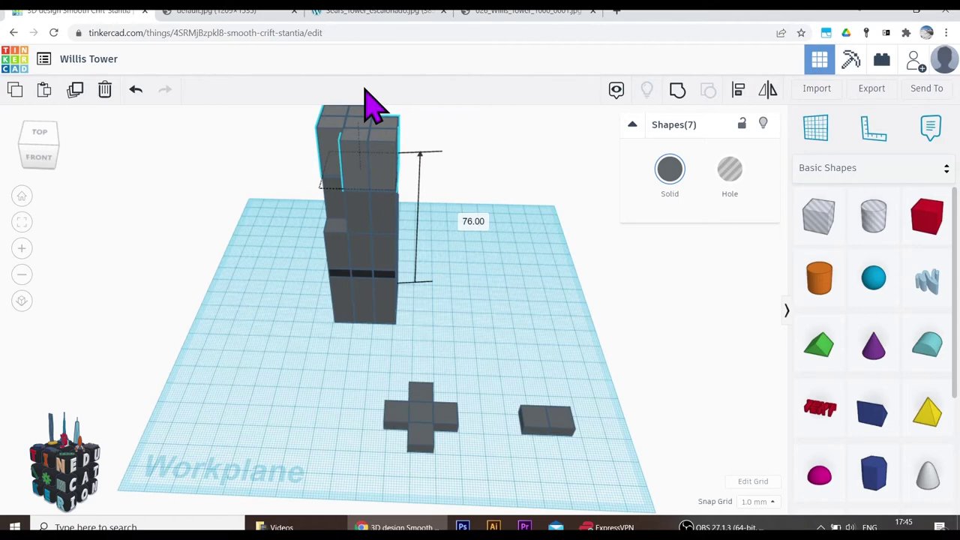
left_click_drag(364, 90, 365, 92)
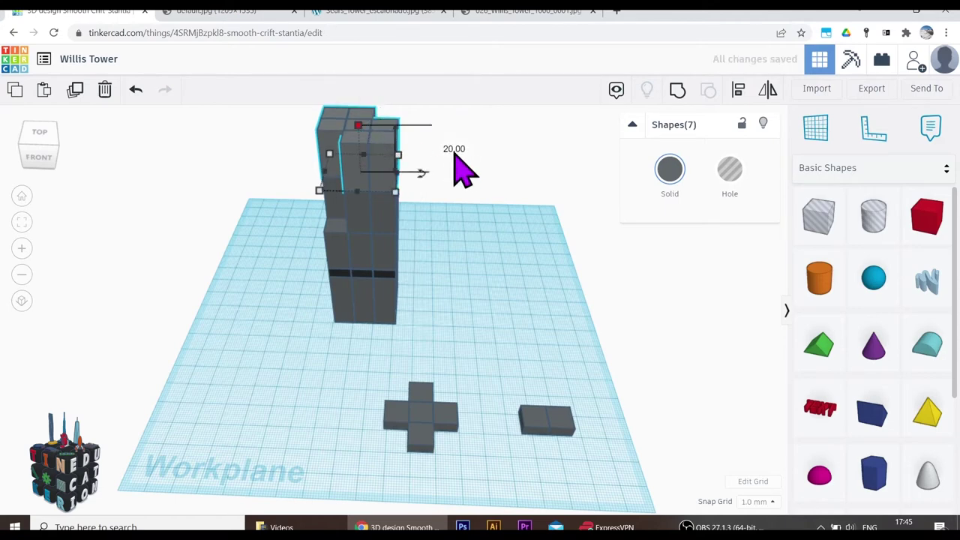
left_click(455, 150)
type("5")
key("Return")
left_click(670, 169)
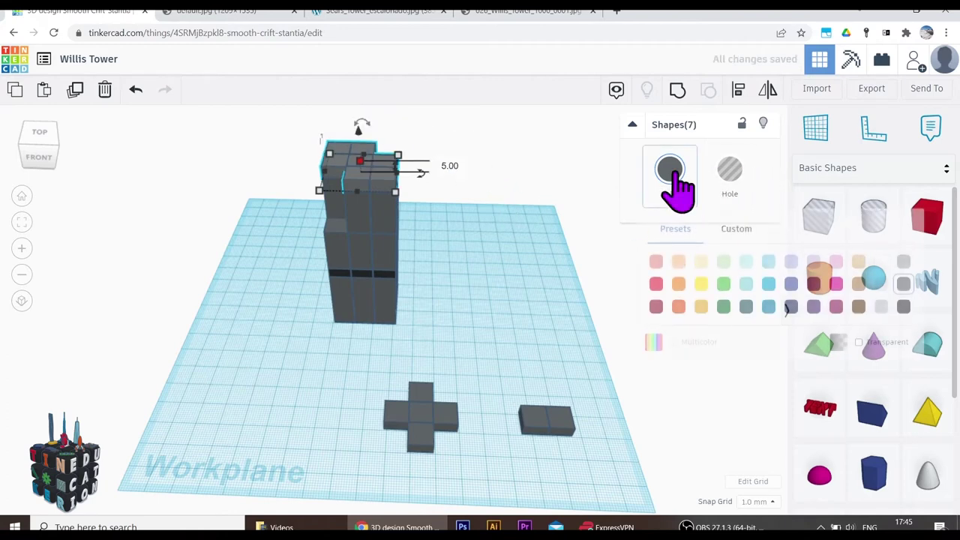
left_click(902, 307)
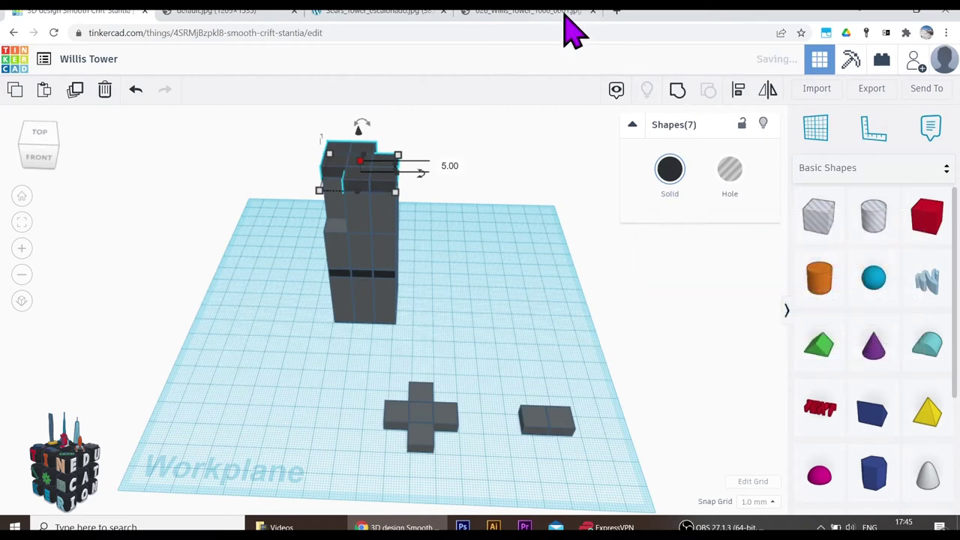
left_click(534, 12)
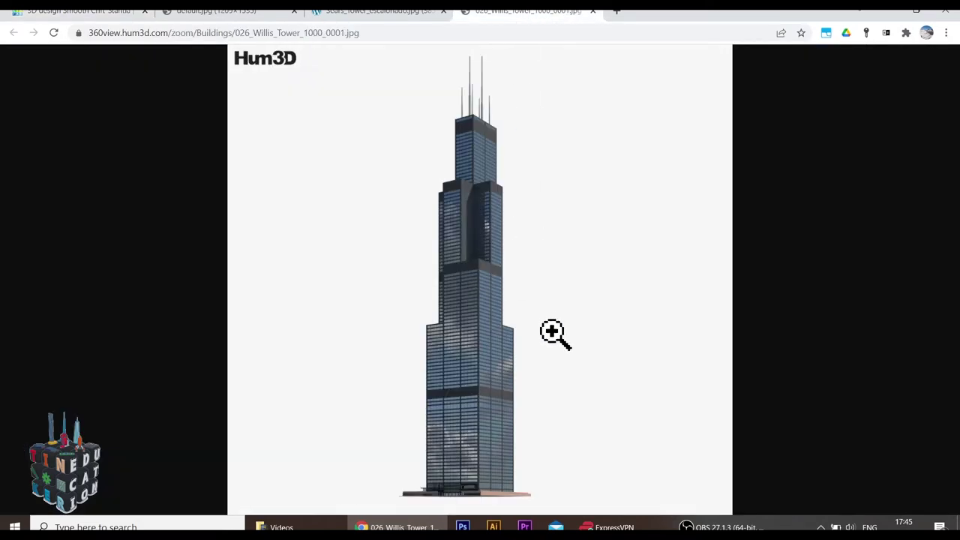
left_click(368, 12)
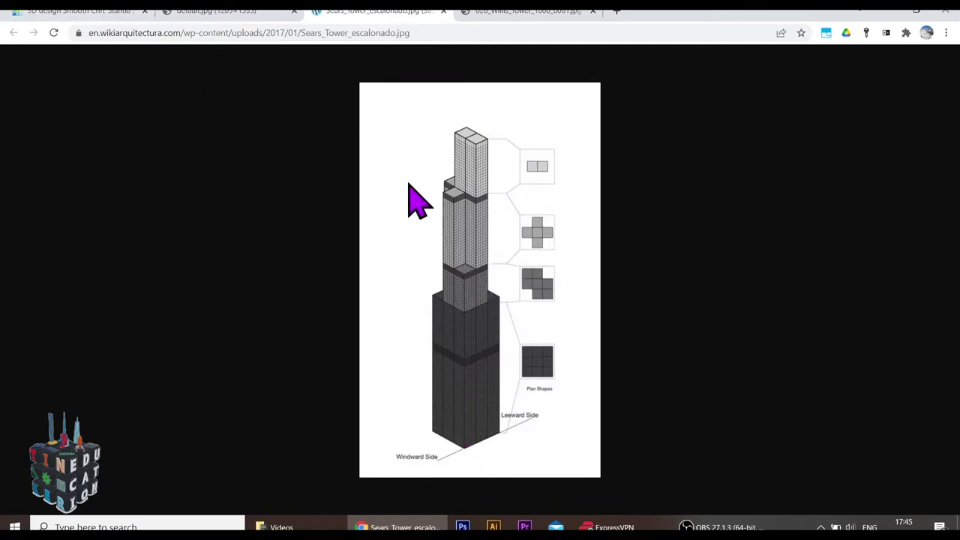
Move the five-box cross plan onto the tower base and lift it to 80 mm elevation
left_click(94, 11)
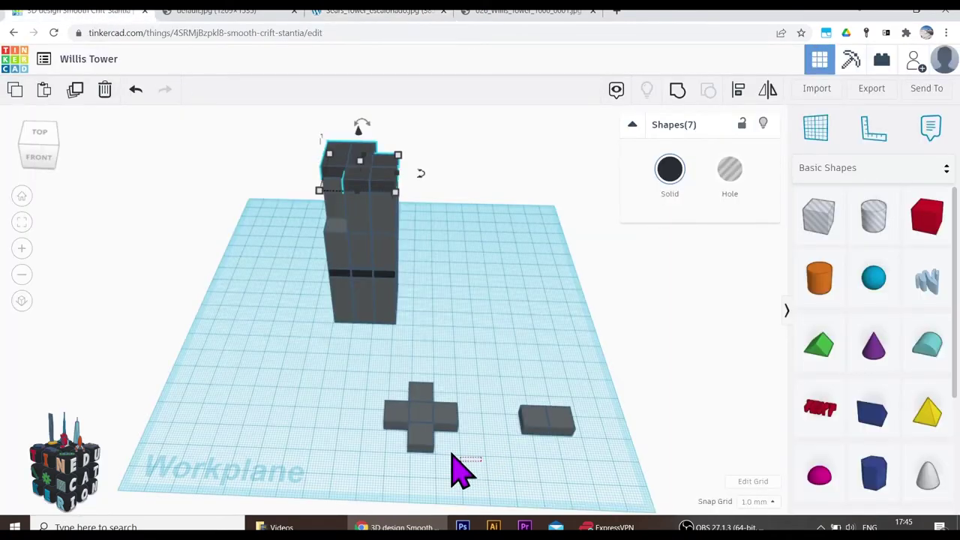
left_click_drag(482, 458, 377, 374)
left_click_drag(439, 423, 383, 301)
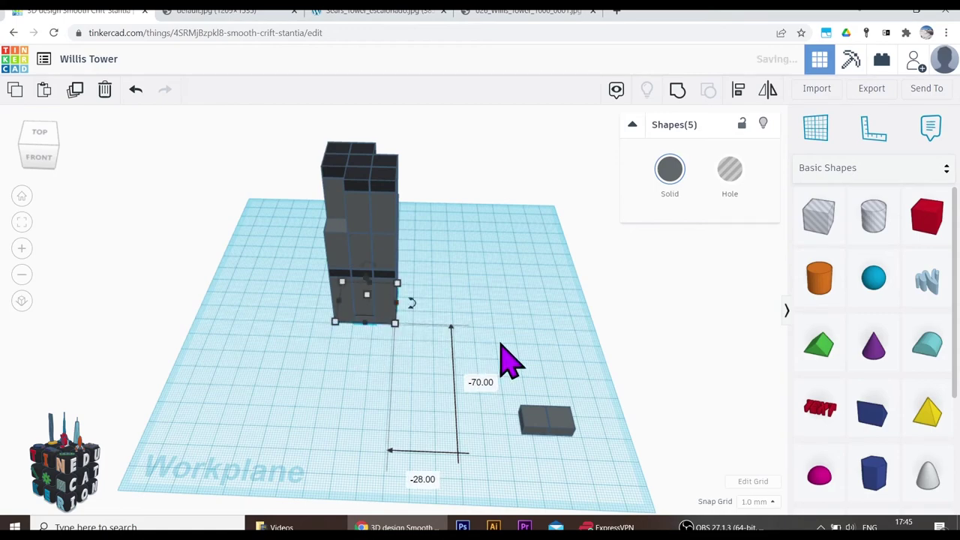
right_click_drag(503, 360, 563, 341)
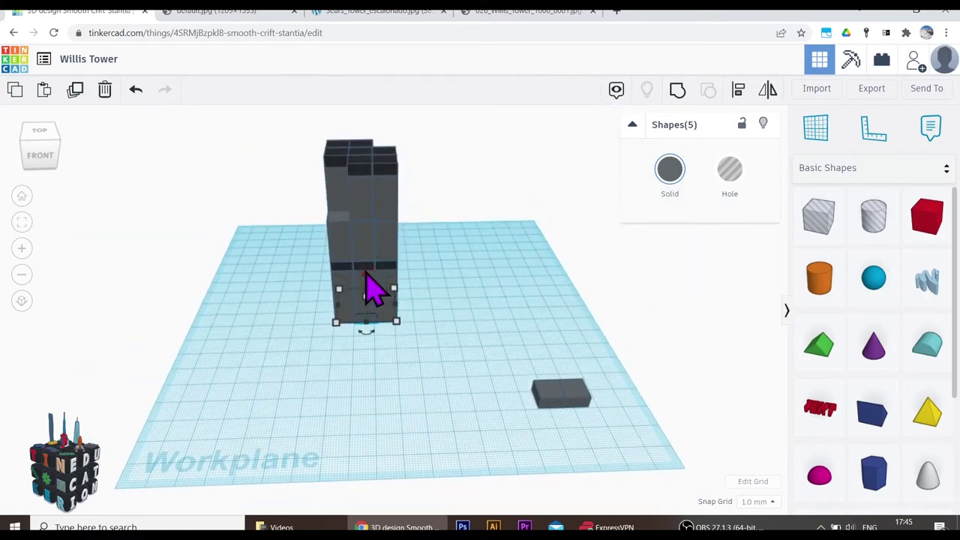
left_click_drag(366, 278, 385, 102)
mouse_move(462, 197)
right_mouse_down()
mouse_move(463, 238)
mouse_move(466, 209)
right_mouse_up()
left_click(405, 12)
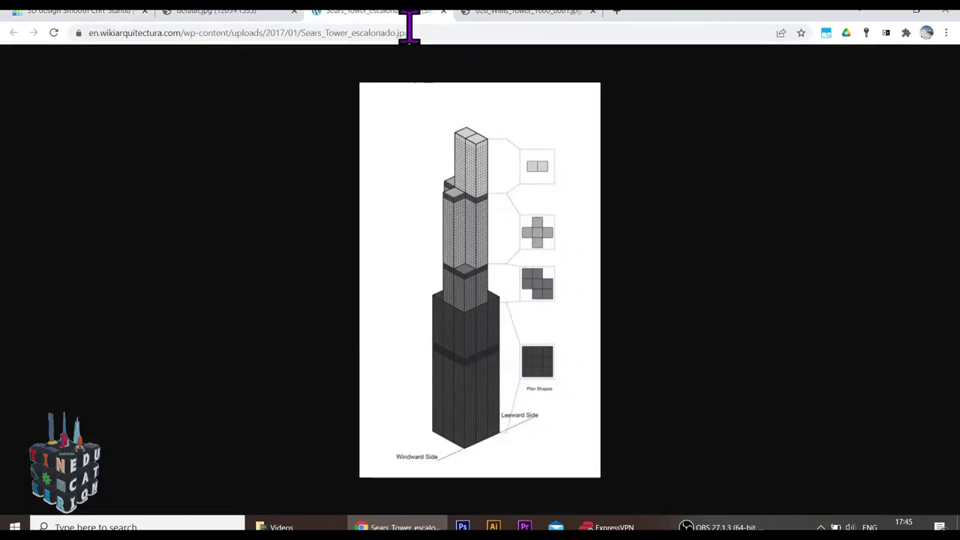
left_click(545, 12)
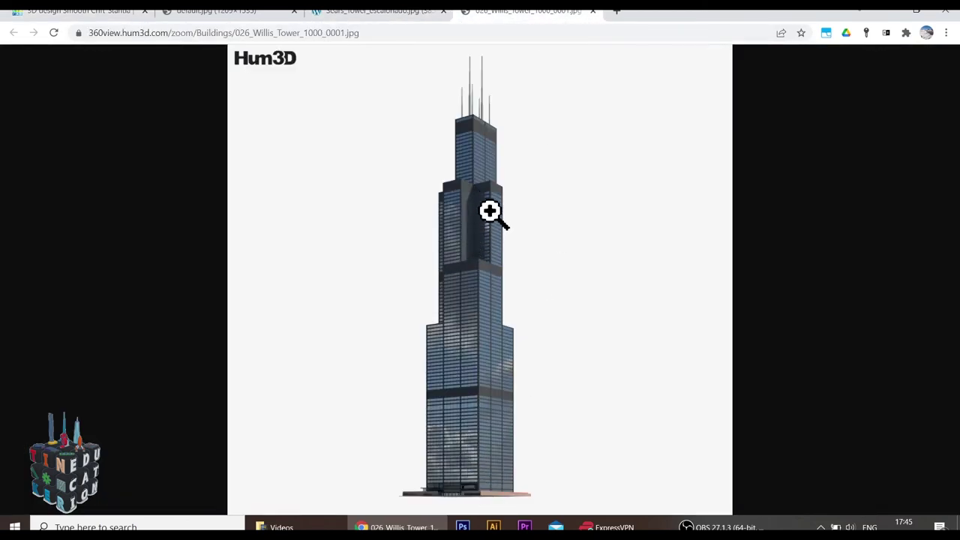
left_click(75, 12)
scroll(468, 214, "down", 2)
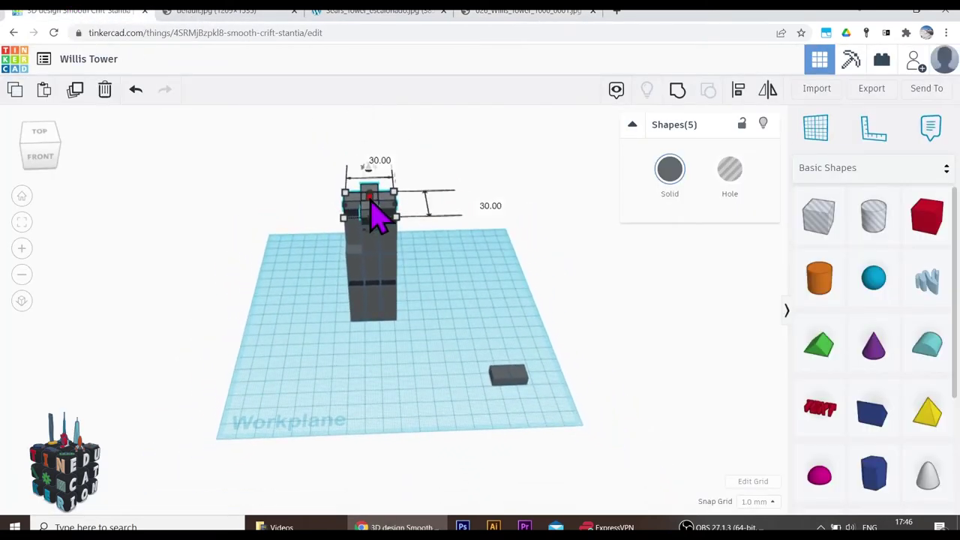
Duplicate the top cross block, lift it to about 110 mm, and make it a 5 mm dark band
left_click_drag(379, 218, 401, 188)
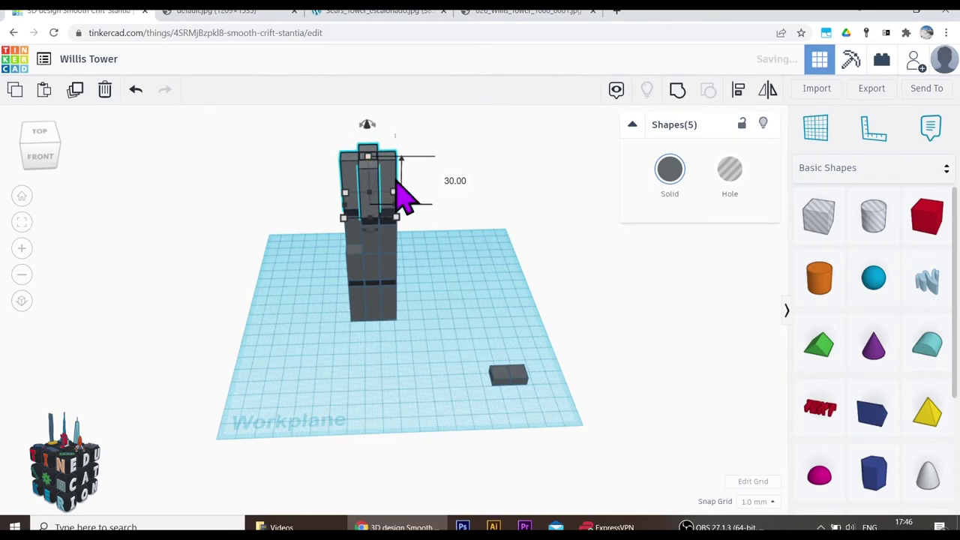
left_click(75, 90)
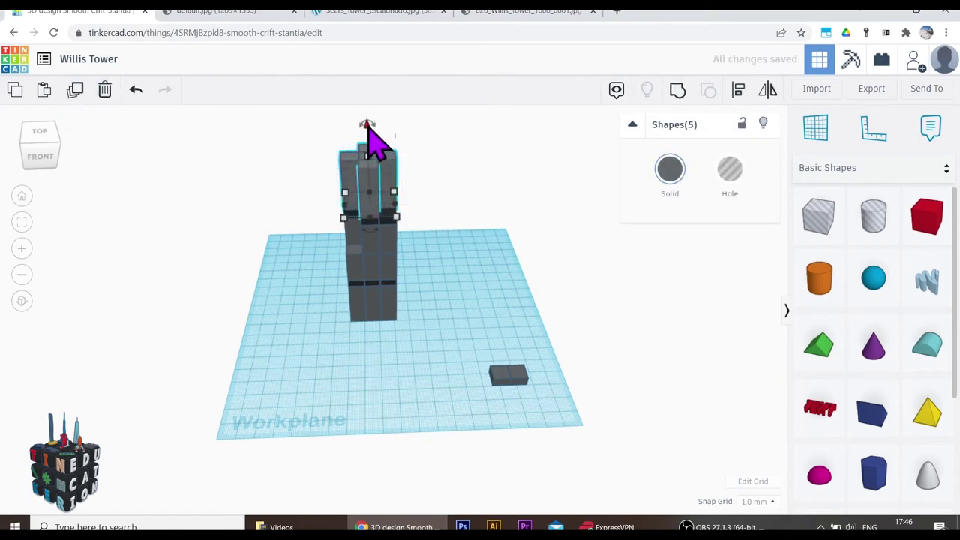
left_click_drag(368, 124, 369, 59)
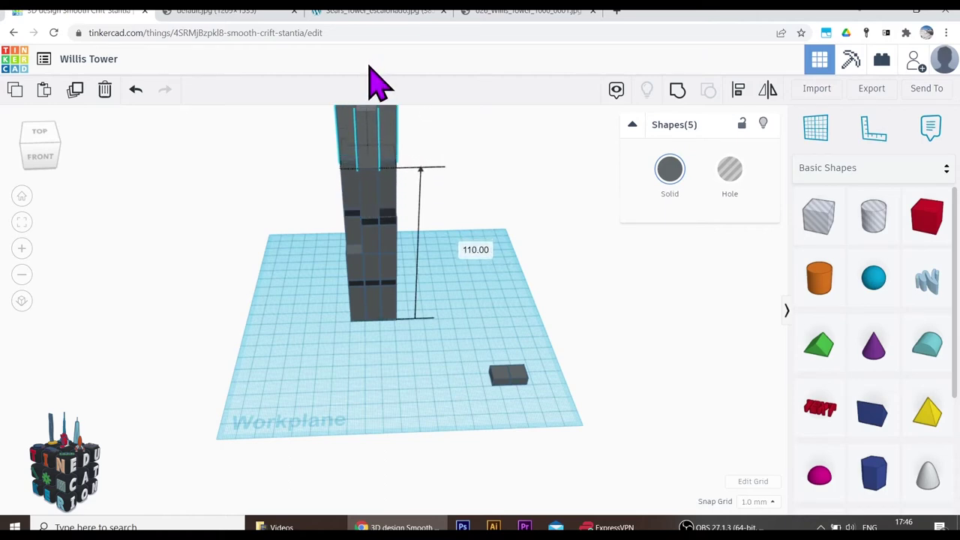
left_click_drag(377, 82, 381, 90)
scroll(418, 182, "down", 3)
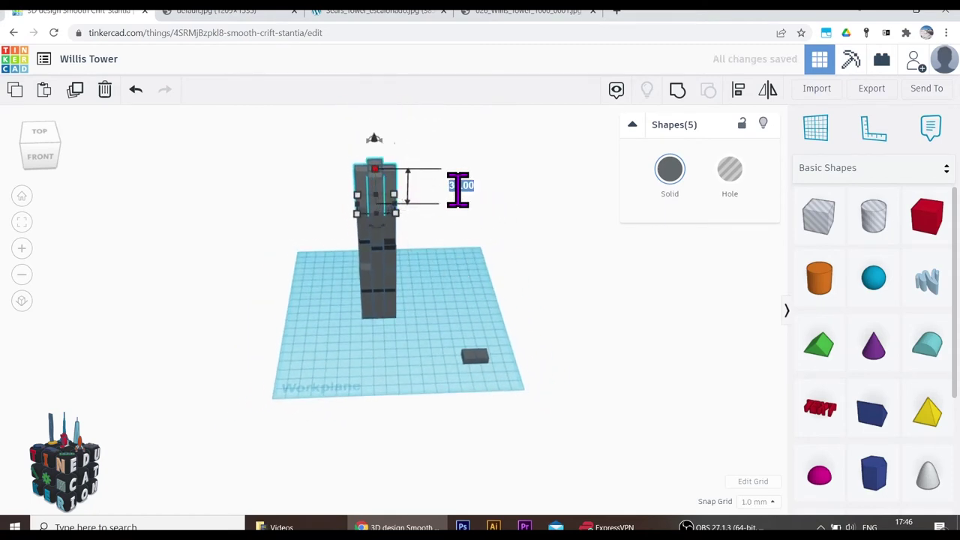
key("Return")
left_click(669, 171)
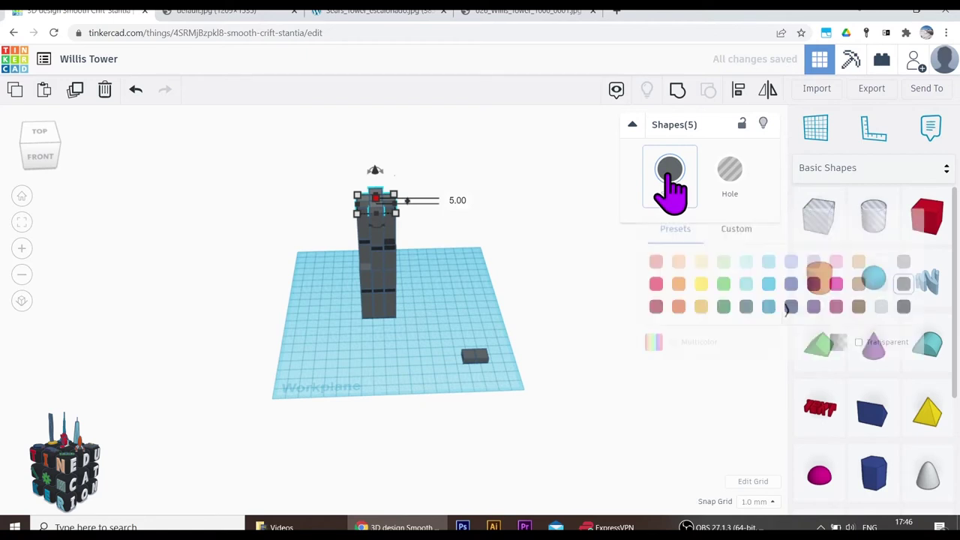
left_click(461, 315)
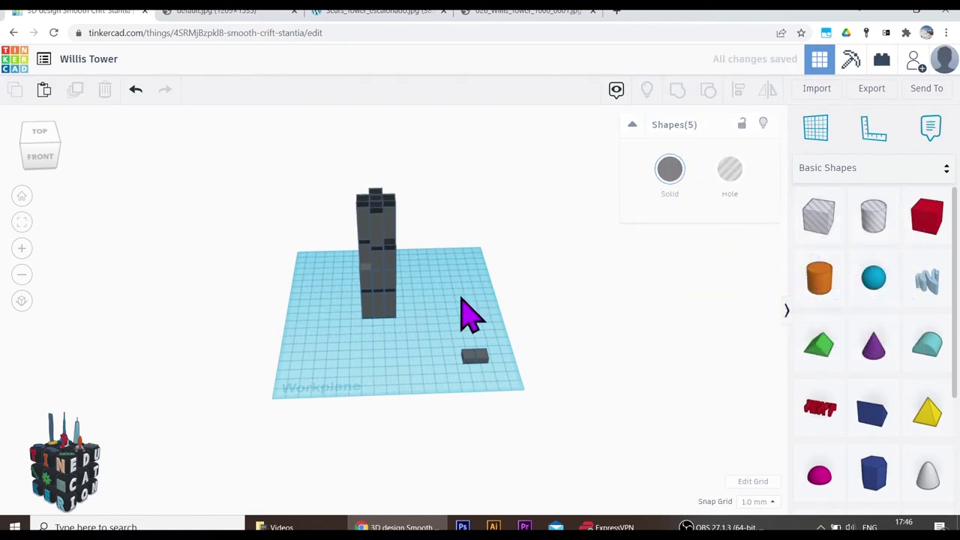
right_click_drag(461, 315, 255, 379)
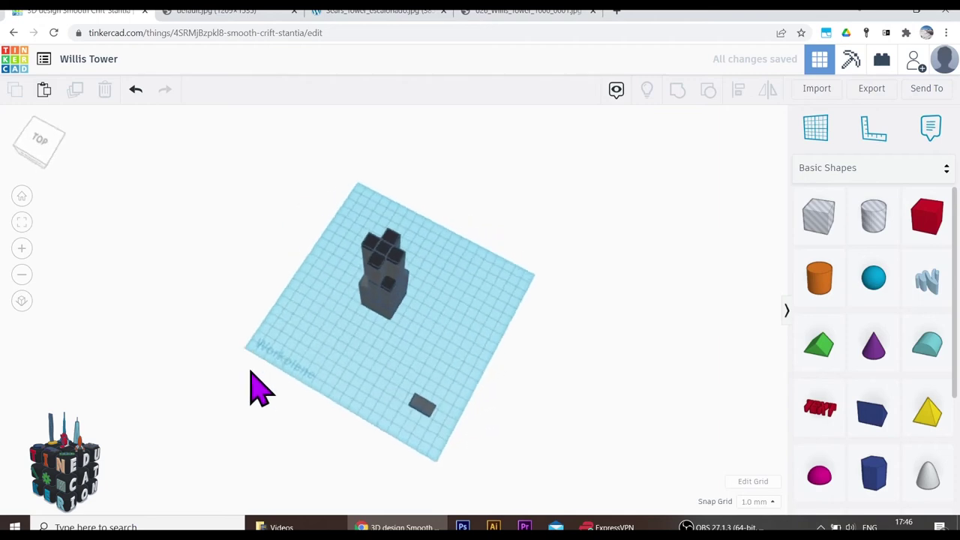
Move the small two-box block onto the tower and raise it to about 115 mm
scroll(369, 389, "up", 2)
left_click_drag(349, 398, 492, 497)
scroll(493, 497, "up", 3)
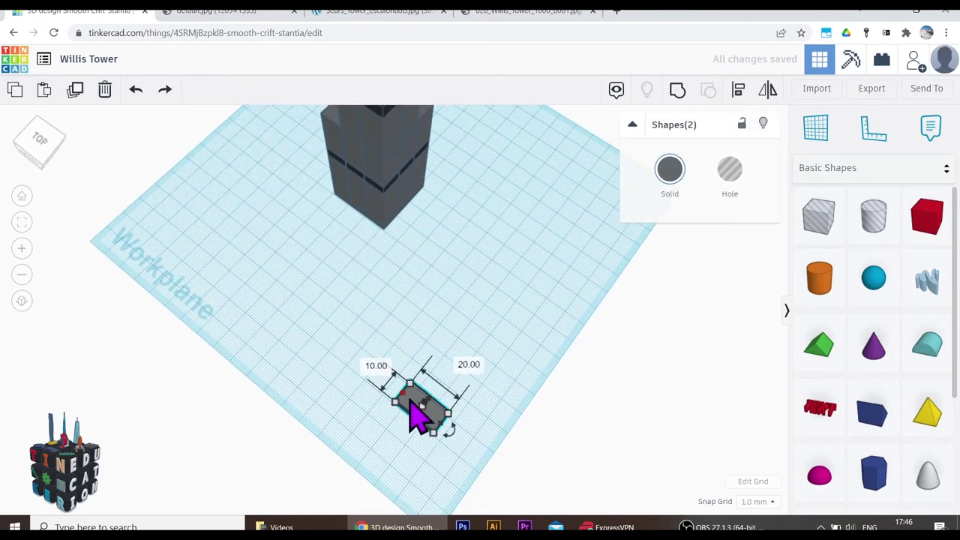
left_click_drag(441, 428, 398, 203)
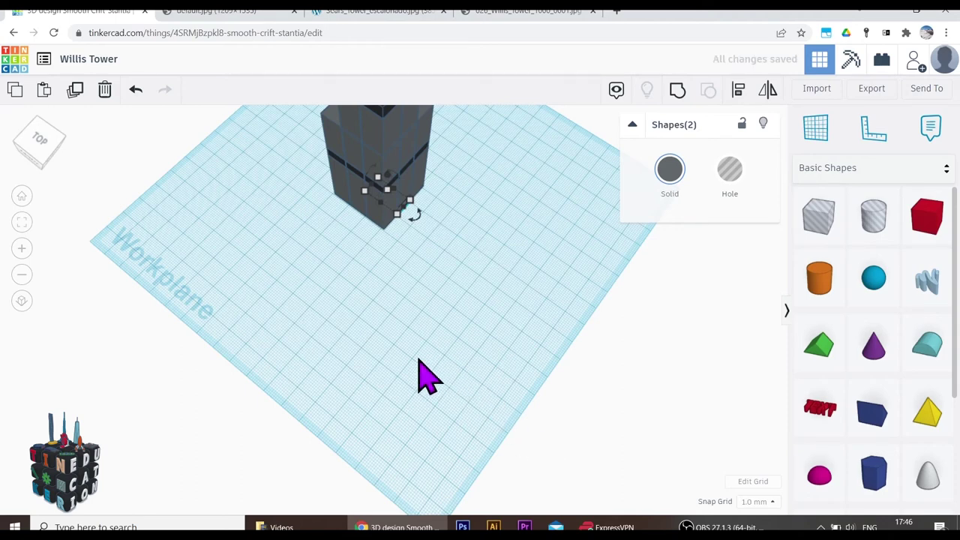
scroll(423, 348, "down", 5)
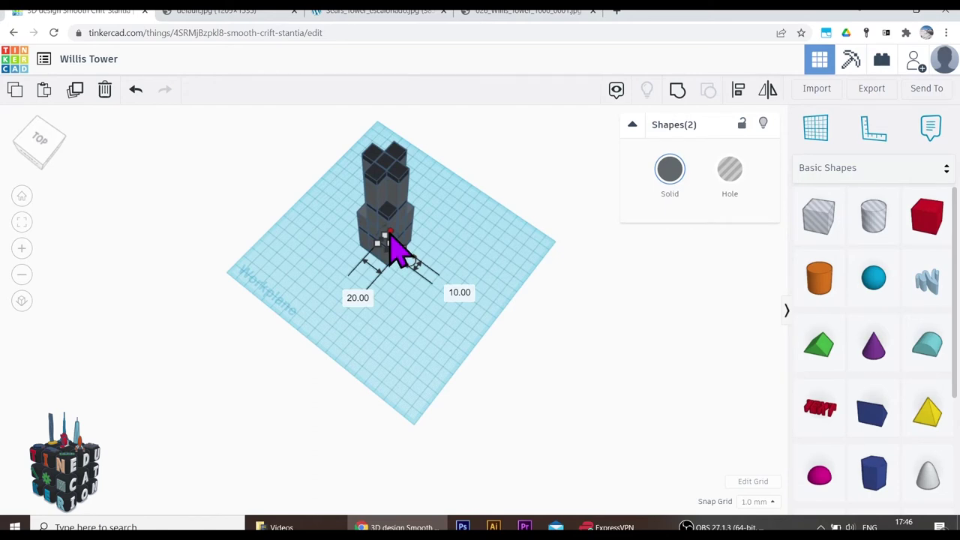
left_click_drag(388, 234, 390, 139)
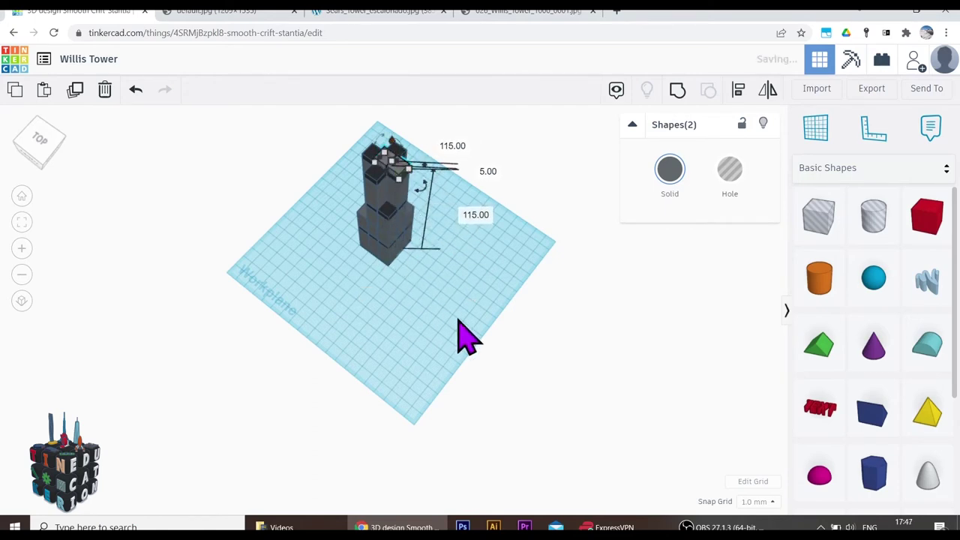
right_click_drag(435, 308, 709, 302)
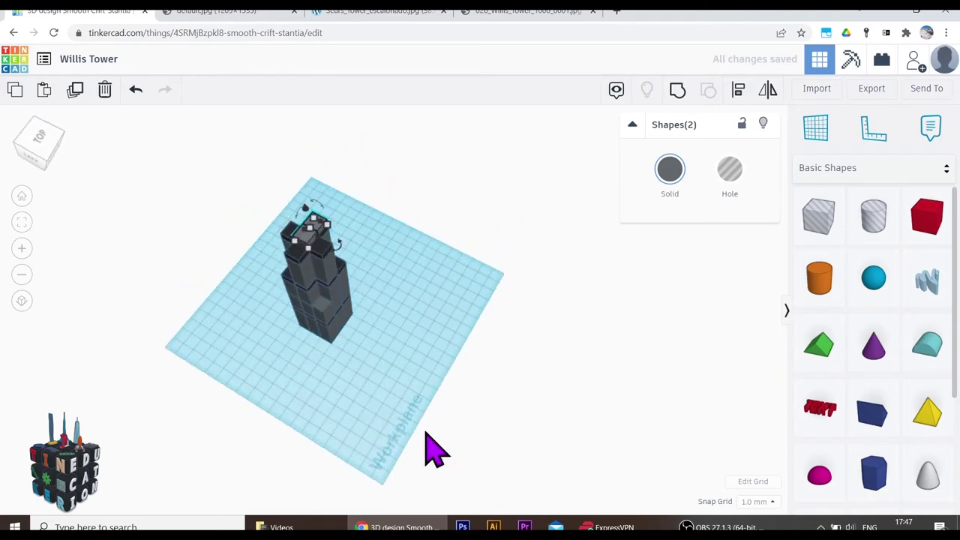
left_click(531, 12)
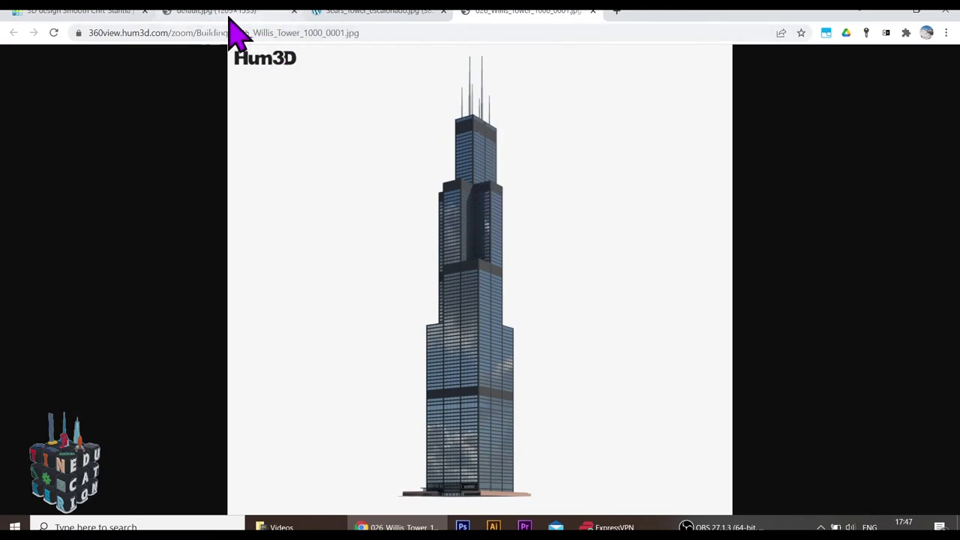
left_click(90, 12)
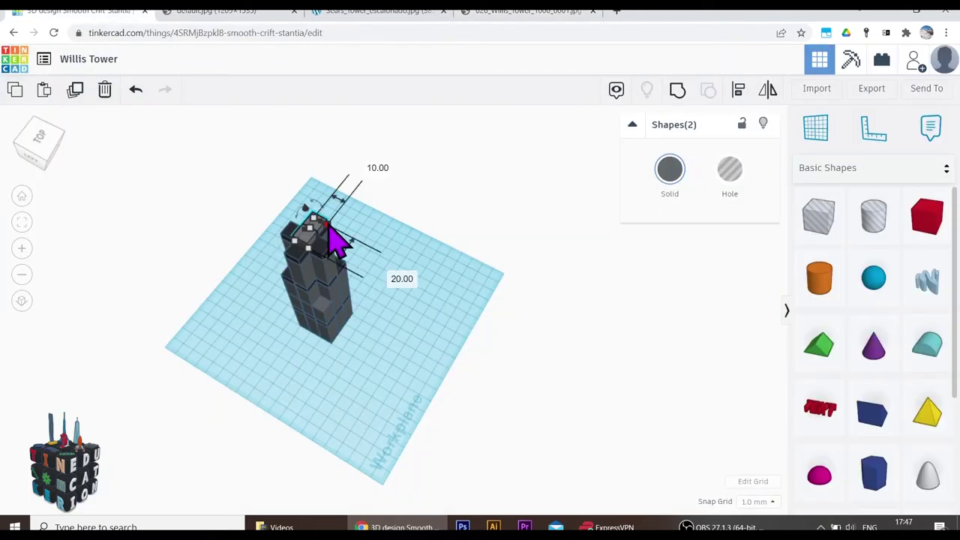
Narrow the top block slightly, then duplicate the two top blocks and lift the copy
left_click_drag(315, 234, 314, 223)
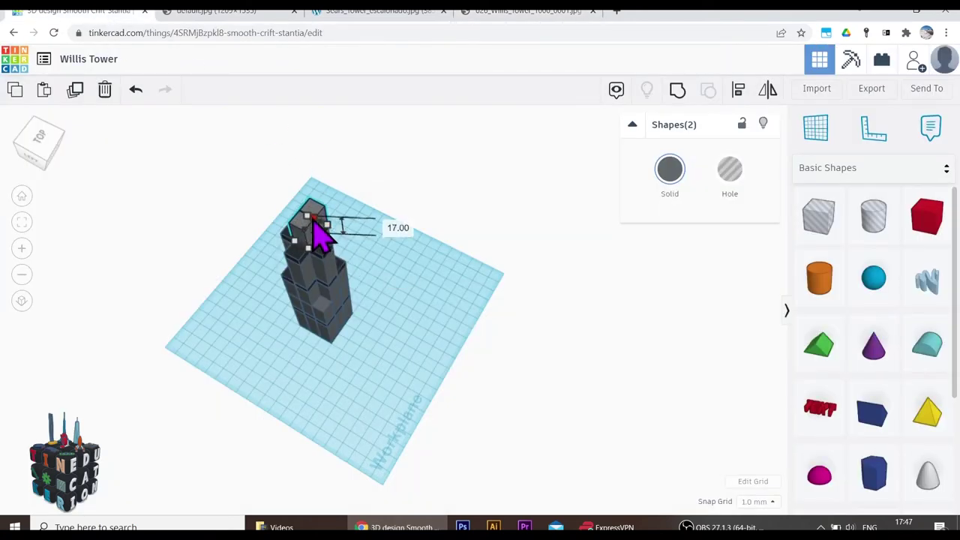
left_click(411, 296)
right_click_drag(407, 300, 296, 146)
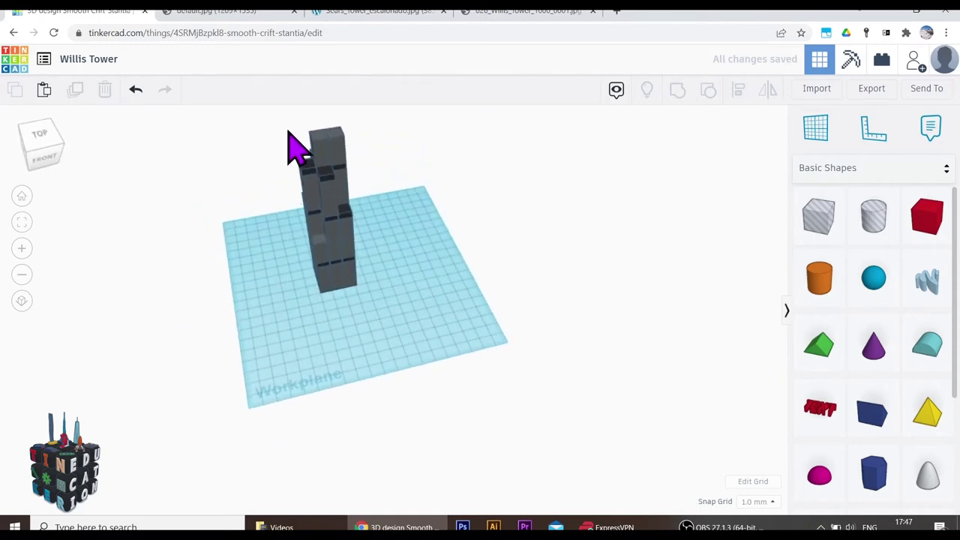
left_click_drag(336, 145, 336, 152)
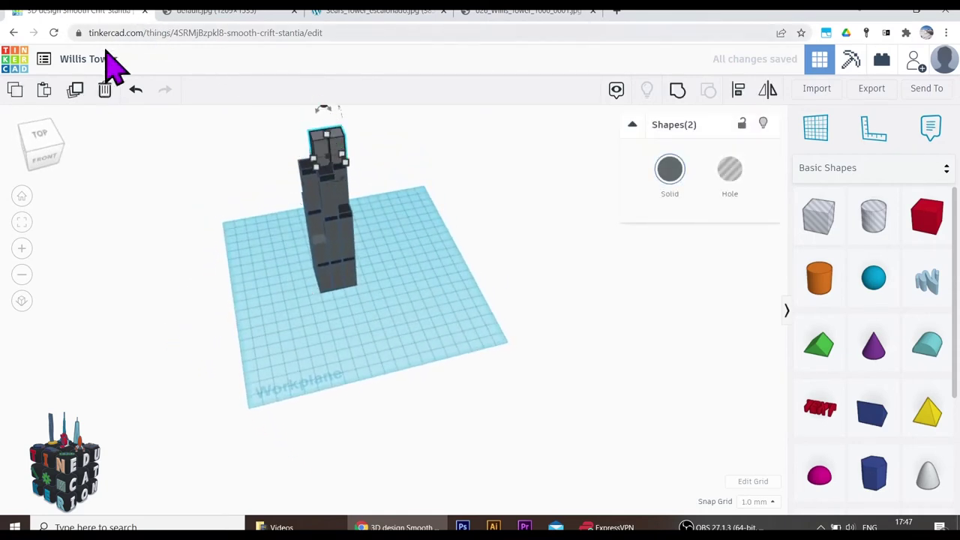
left_click(75, 89)
scroll(428, 206, "down", 2)
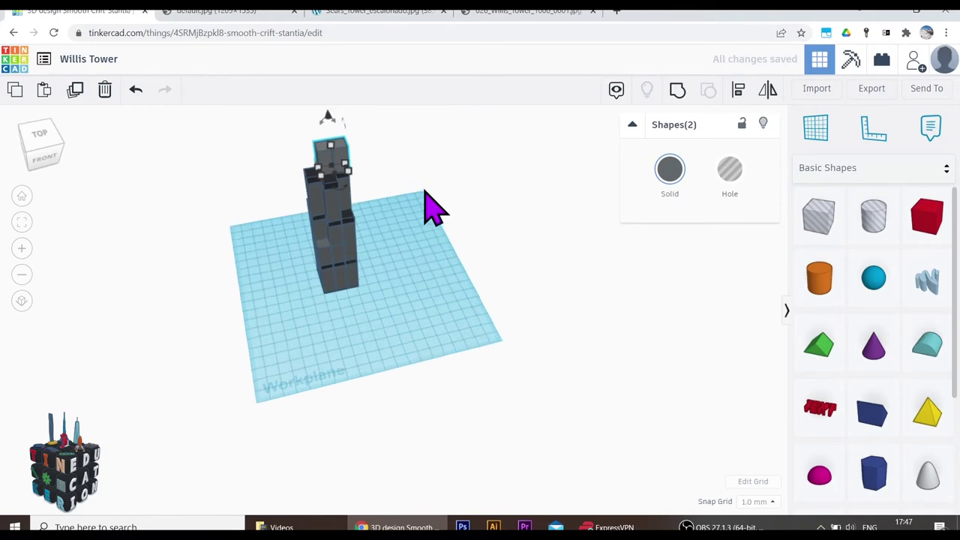
left_click_drag(345, 162, 345, 157)
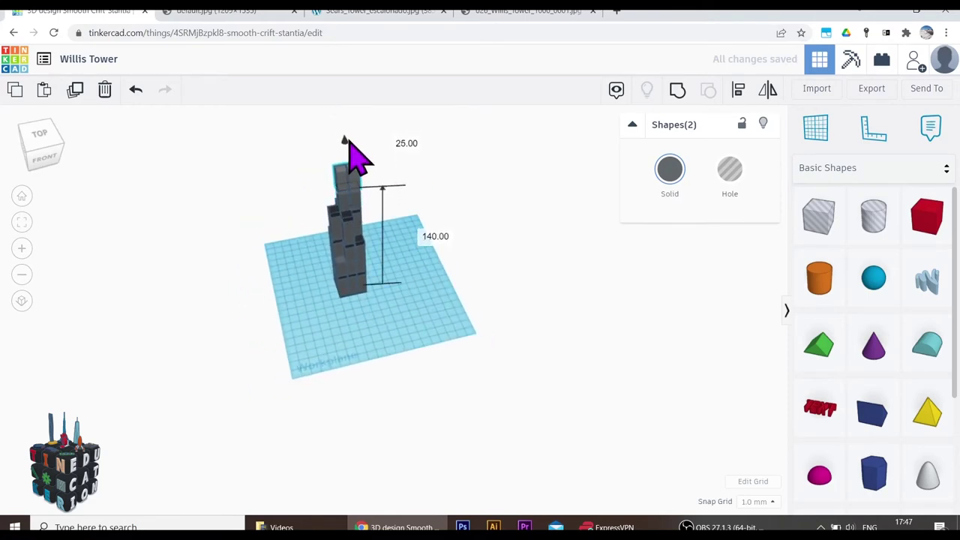
scroll(413, 196, "up", 3)
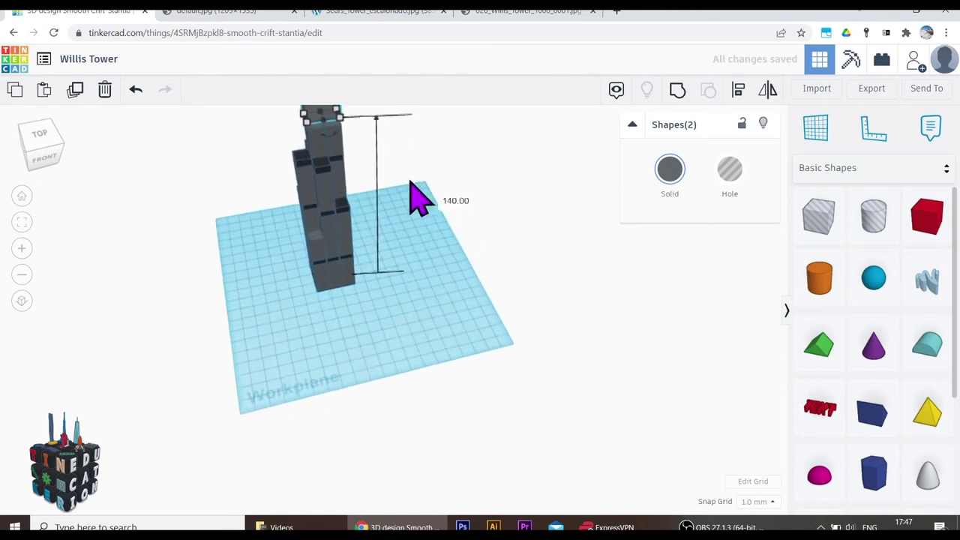
right_click_drag(420, 199, 405, 174)
scroll(405, 174, "down", 3)
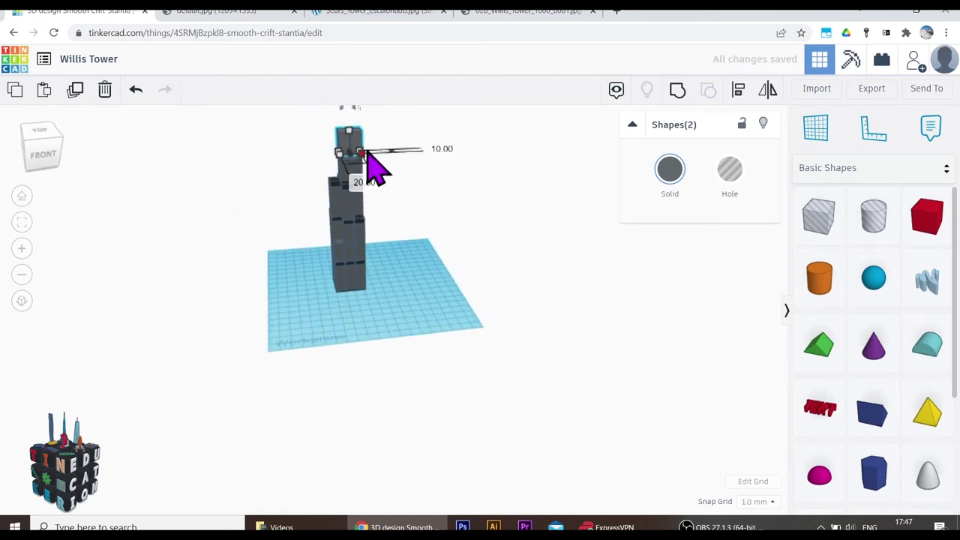
Set the copied top blocks to 5 mm height and colour them black
left_click(411, 197)
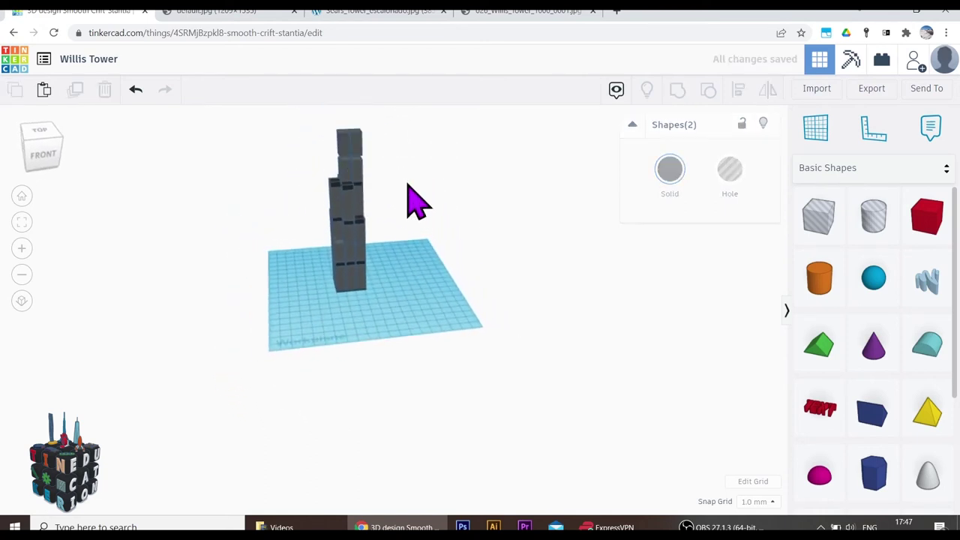
left_click(362, 134)
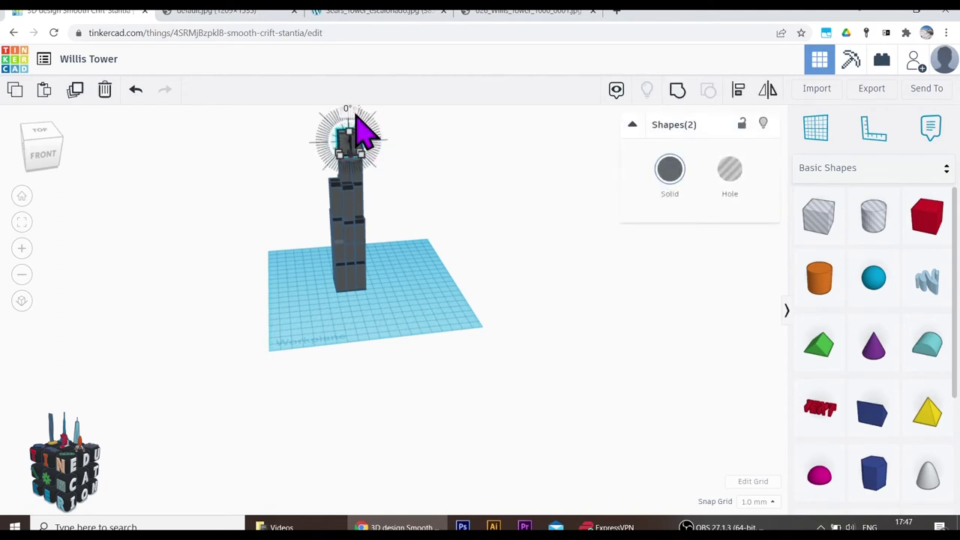
scroll(377, 160, "down", 2)
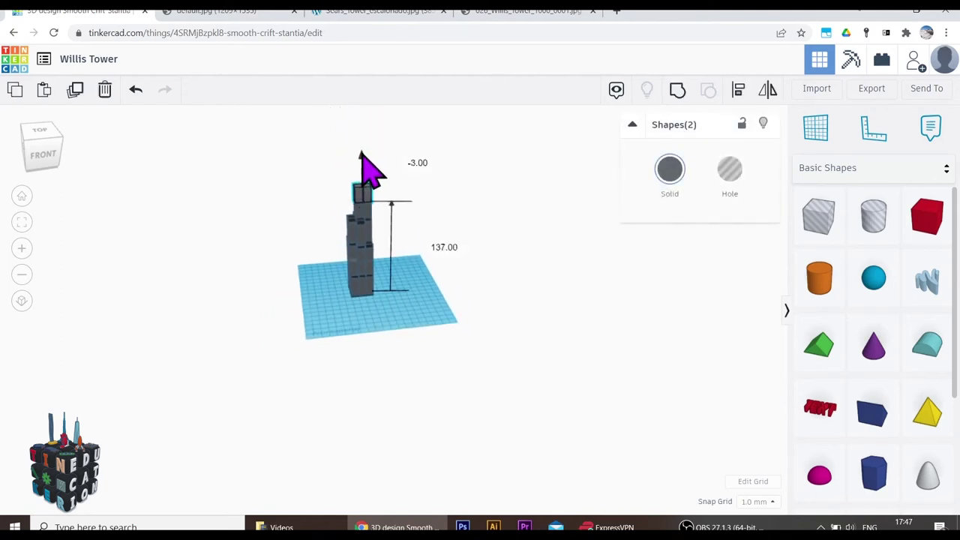
scroll(366, 221, "up", 3)
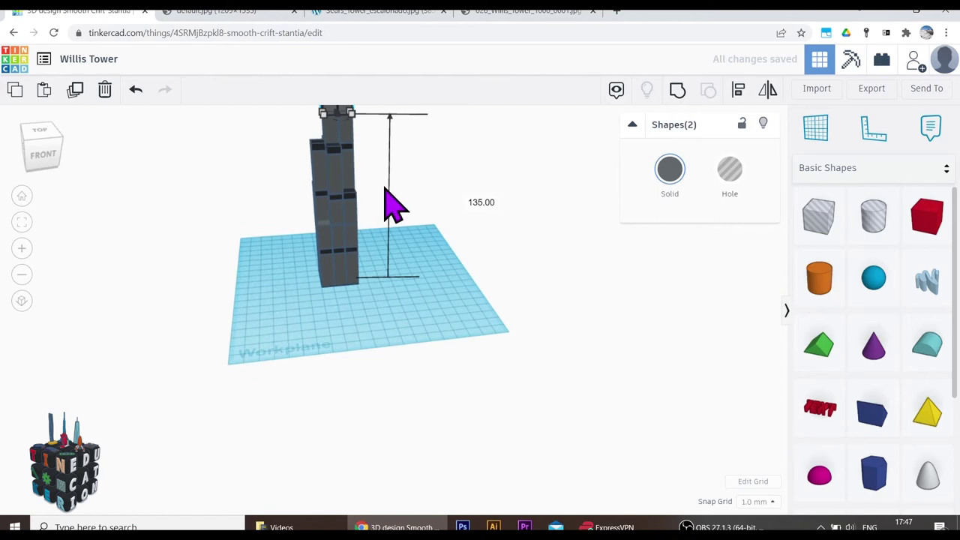
middle_click_drag(392, 203, 442, 264)
scroll(420, 240, "up", 3)
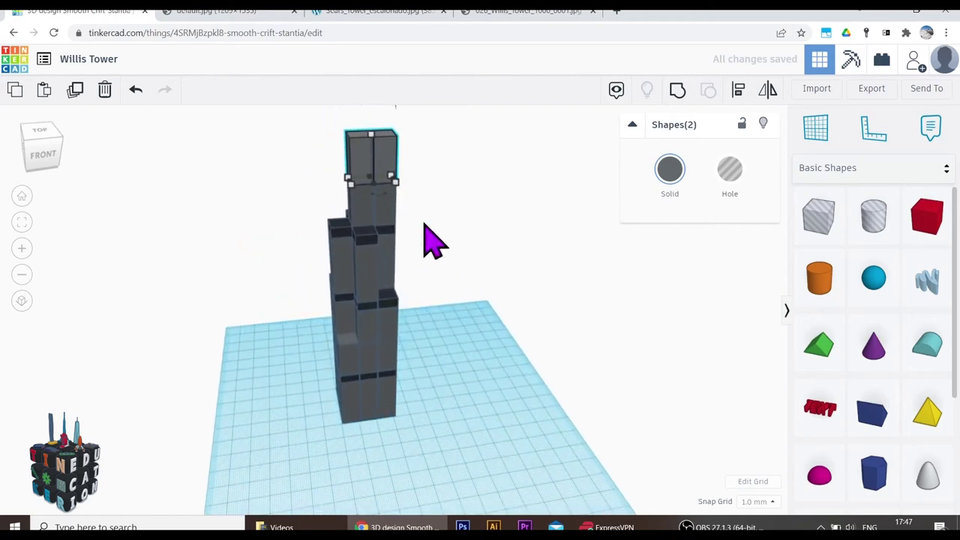
left_click(428, 178)
left_click_drag(321, 118, 384, 145)
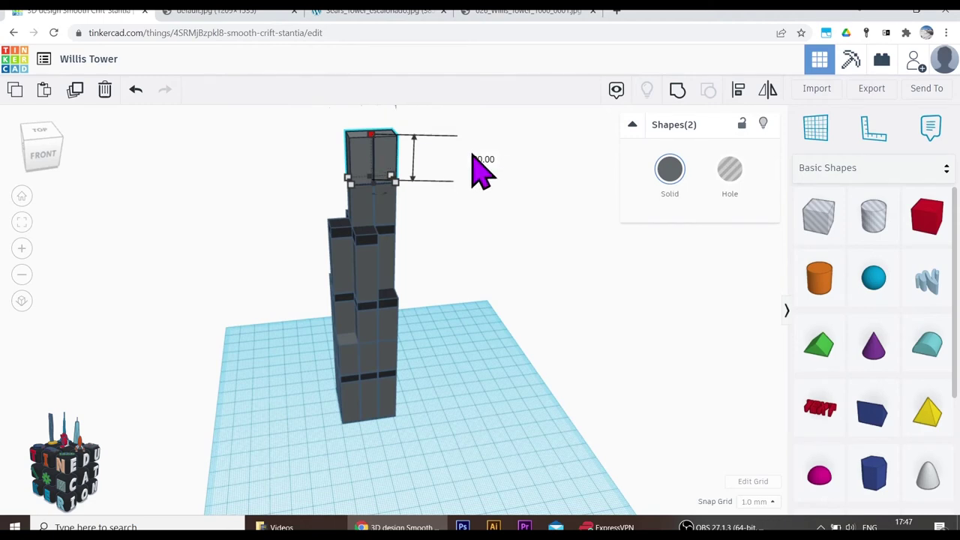
key("Return")
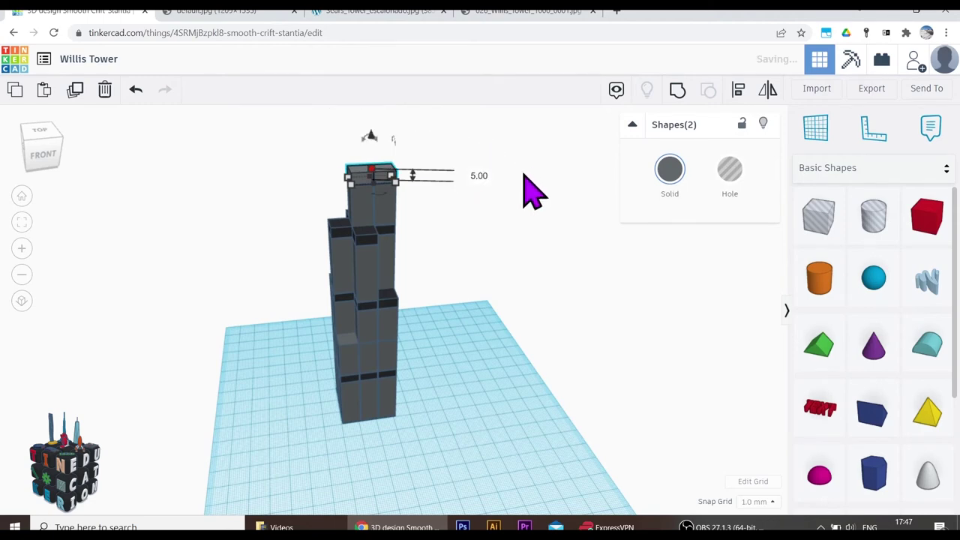
left_click(669, 171)
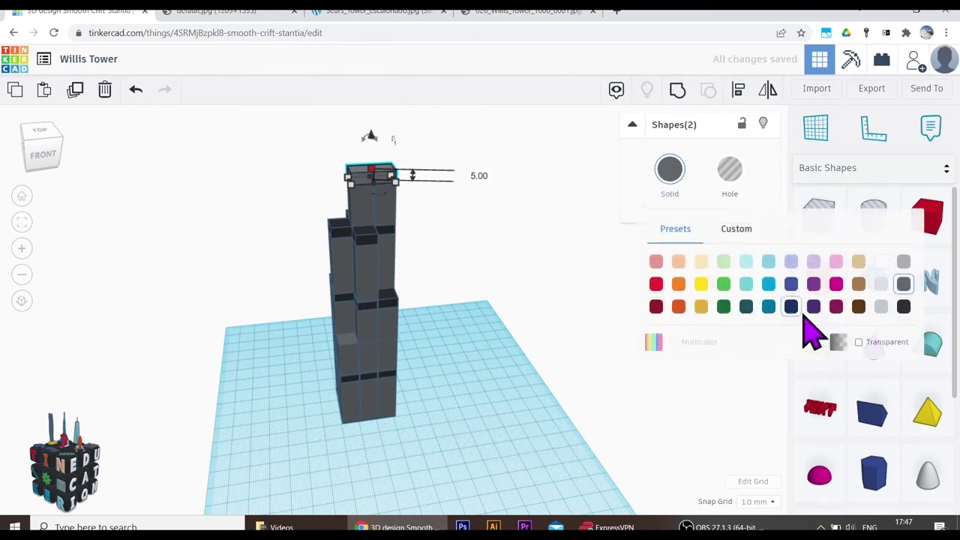
left_click(903, 305)
left_click(467, 327)
mouse_move(467, 407)
right_mouse_down()
mouse_move(709, 411)
mouse_move(532, 392)
mouse_move(152, 386)
mouse_move(473, 412)
mouse_move(690, 418)
mouse_move(328, 428)
mouse_move(212, 411)
mouse_move(190, 368)
mouse_move(202, 304)
mouse_move(235, 343)
mouse_move(478, 411)
mouse_move(454, 428)
mouse_move(461, 421)
right_mouse_up()
left_click(495, 12)
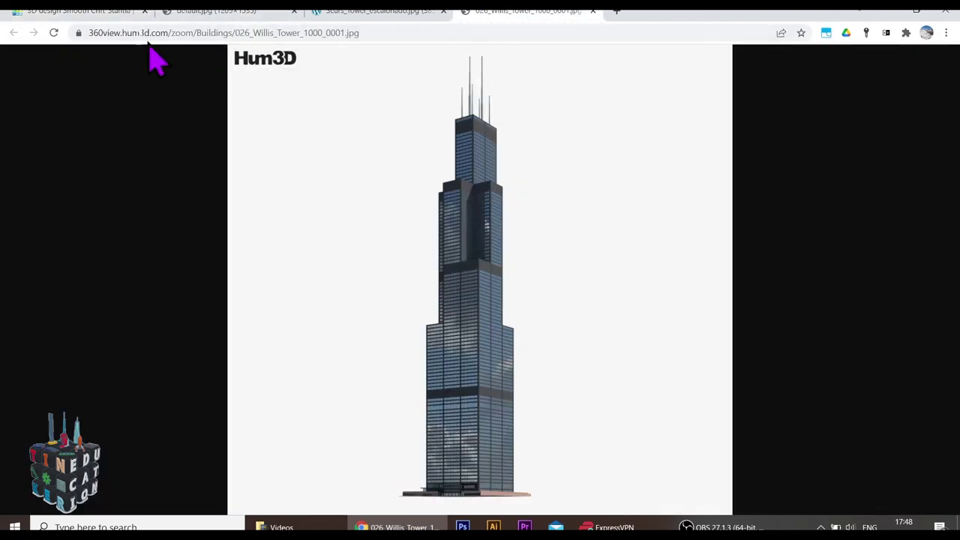
left_click(225, 12)
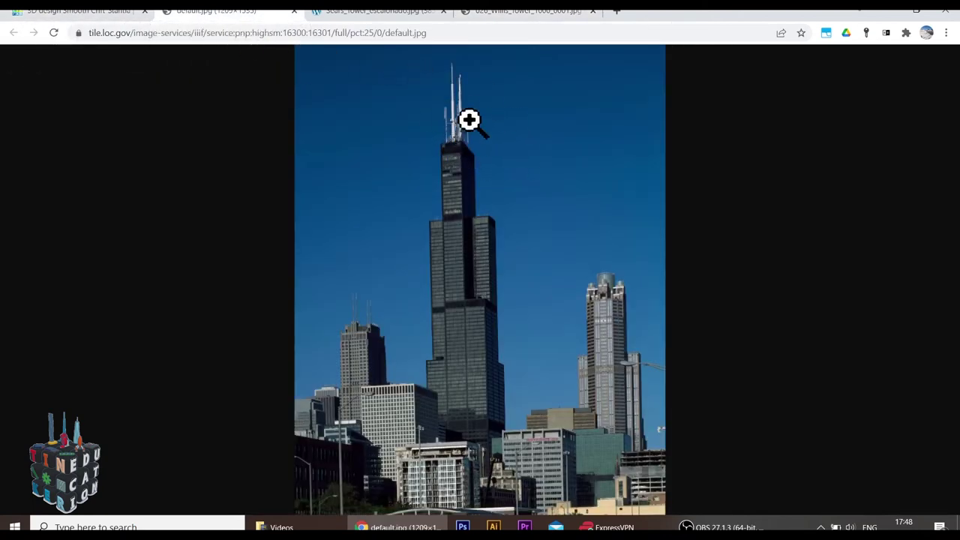
left_click(96, 14)
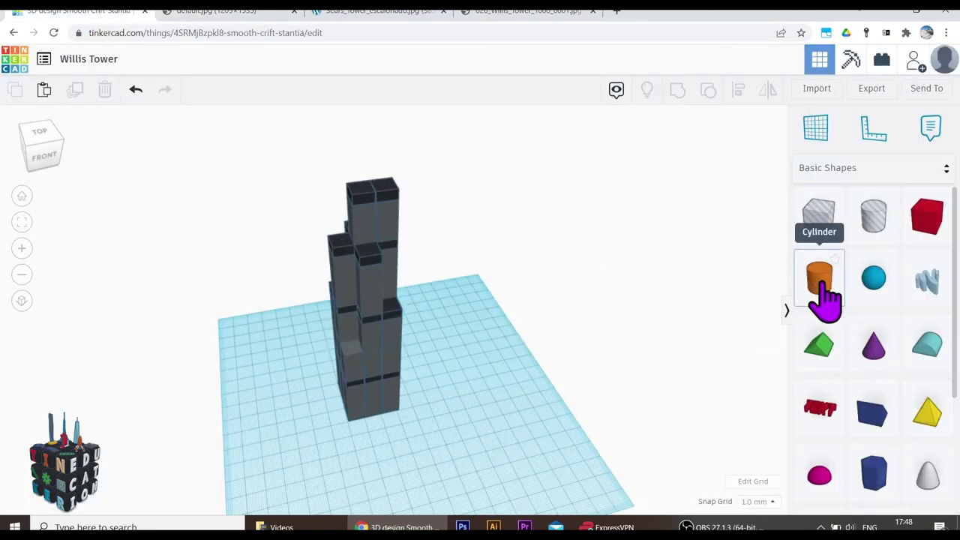
Add a white cylinder to the workplane beside the tower
left_click_drag(820, 304, 486, 412)
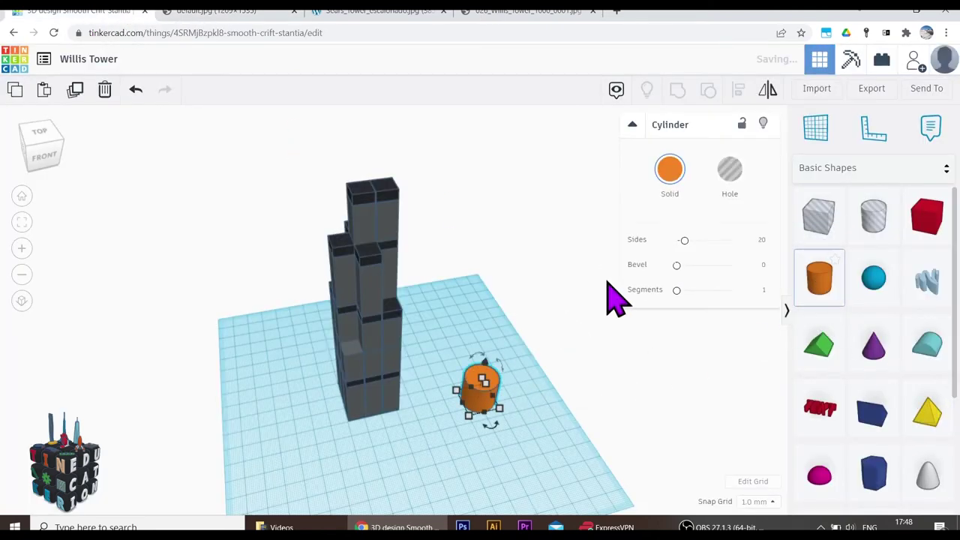
left_click(667, 180)
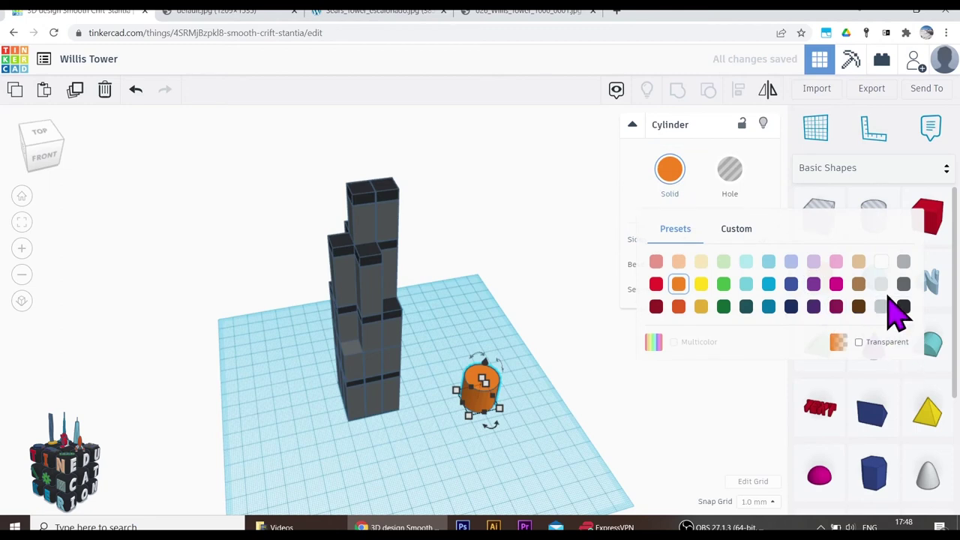
left_click(882, 263)
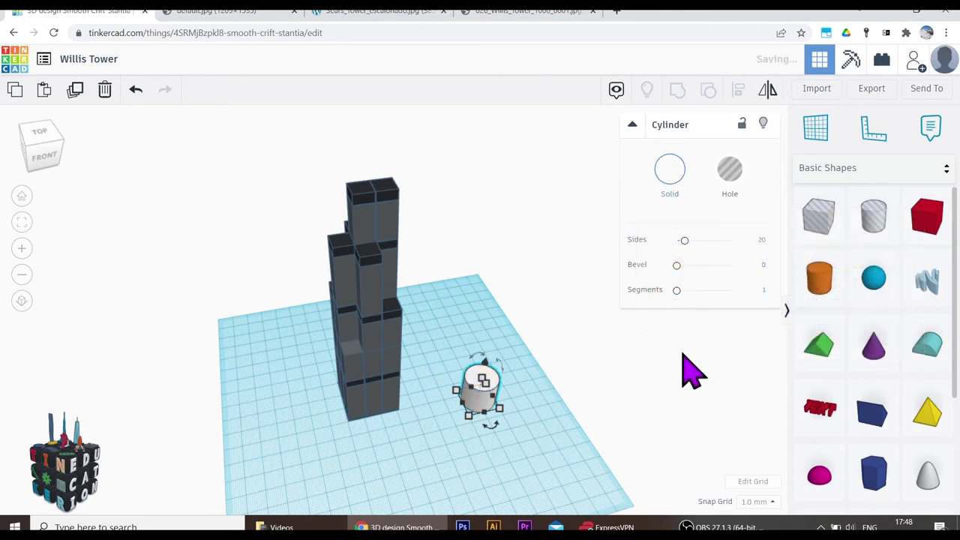
left_click(647, 402)
Add a white cone and resize it to 2 by 2 as a slim spike
left_click_drag(884, 379, 514, 466)
left_click(659, 171)
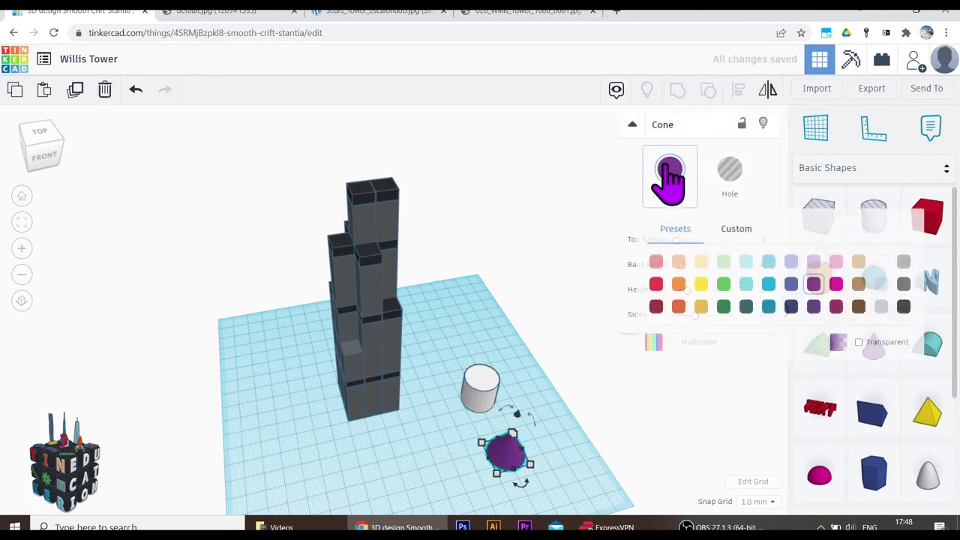
left_click(882, 262)
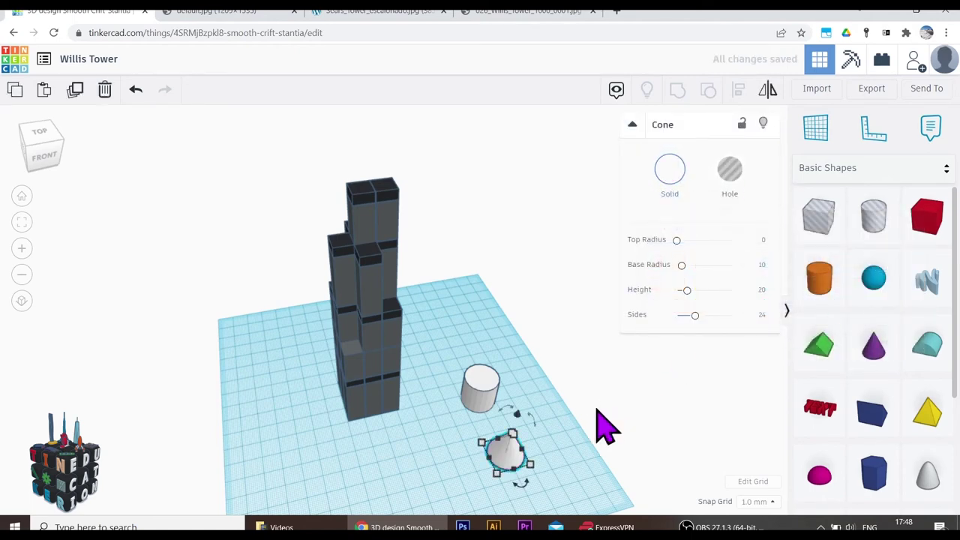
mouse_move(534, 465)
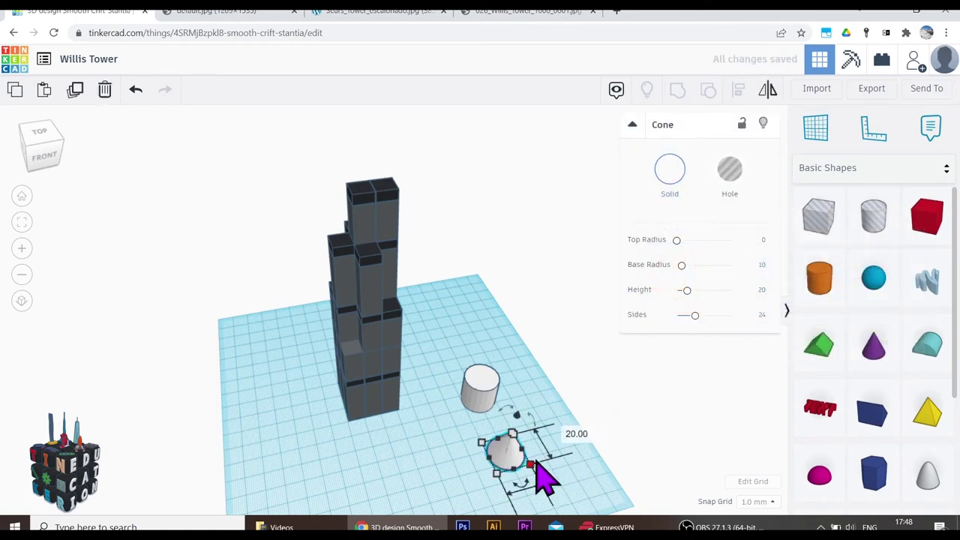
left_click(574, 434)
key("Return")
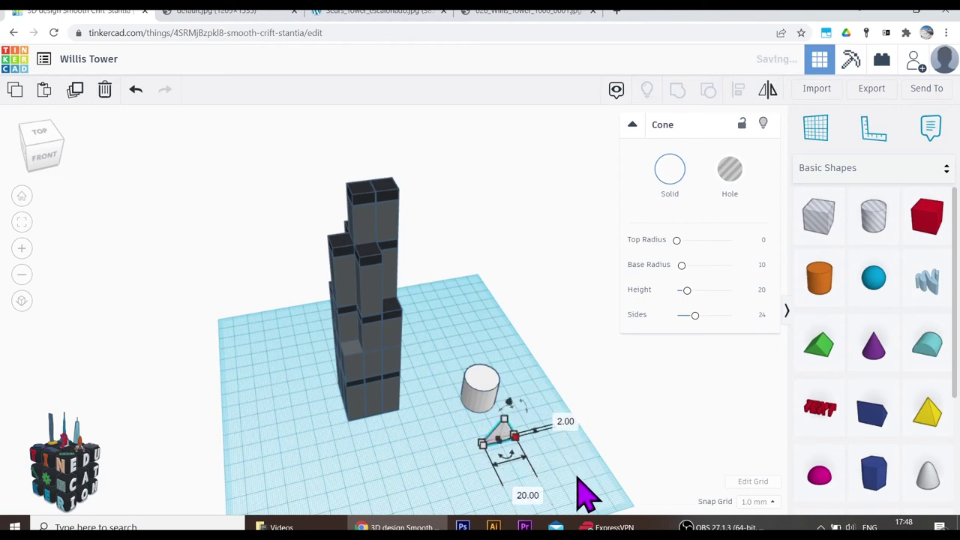
left_click(524, 495)
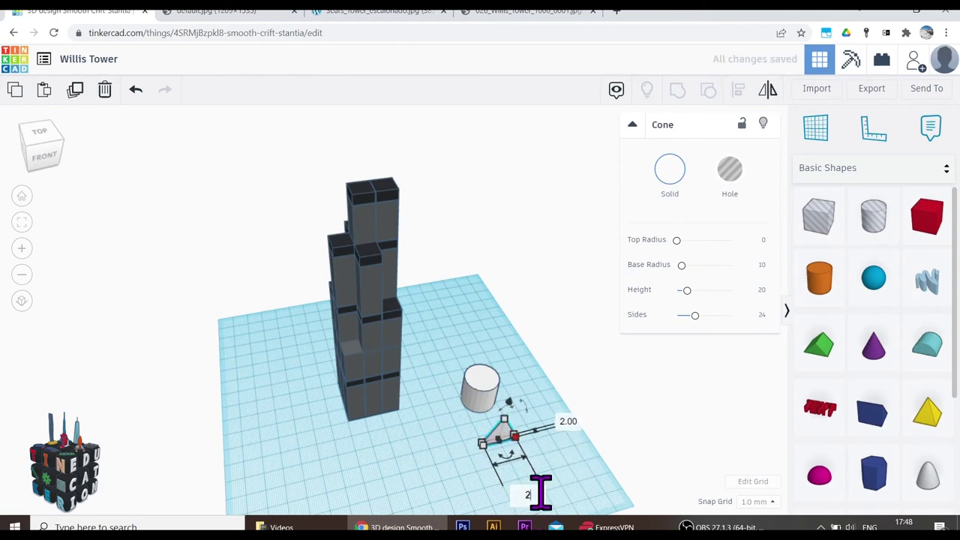
type("2")
key("Return")
left_click(518, 454)
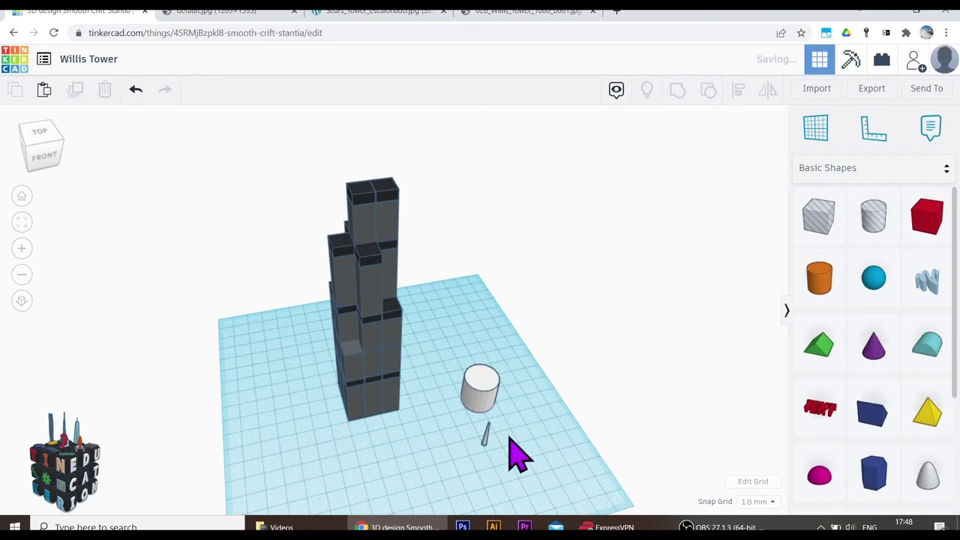
left_click(199, 11)
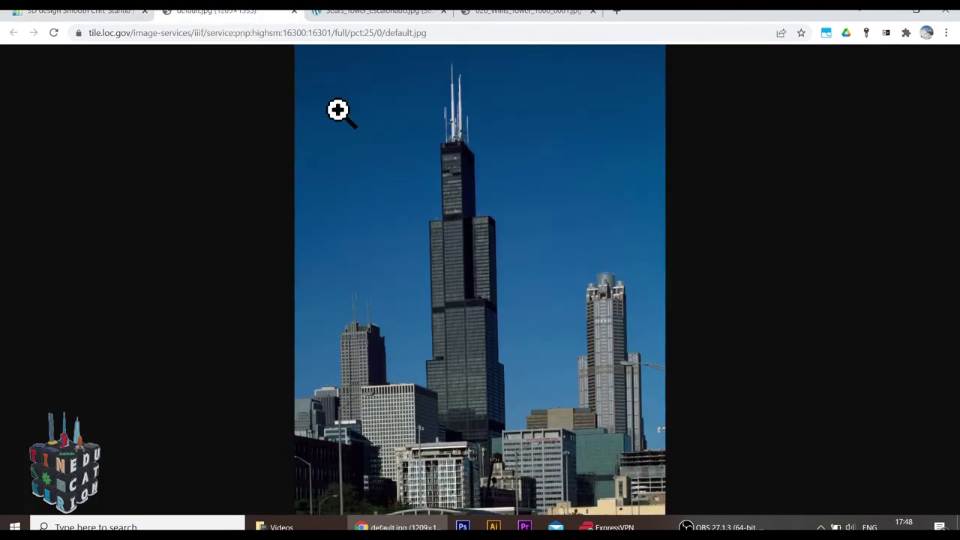
Select the thin cone and set its elevation to 140
left_click(121, 12)
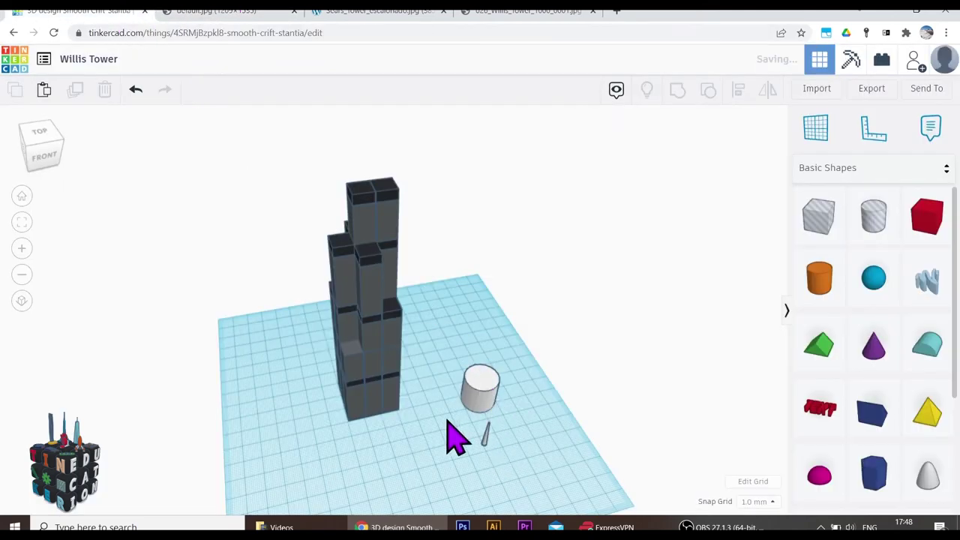
left_click_drag(264, 144, 429, 459)
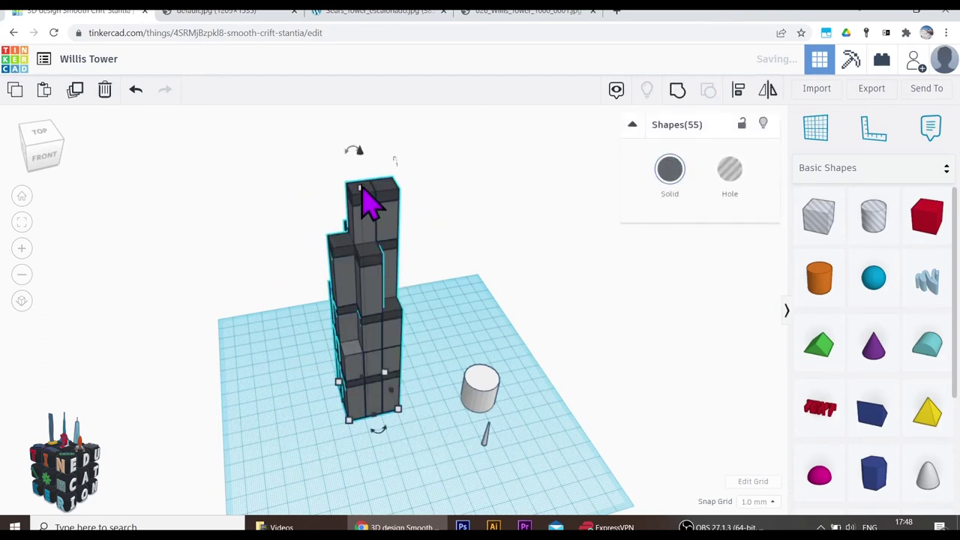
left_click(543, 492)
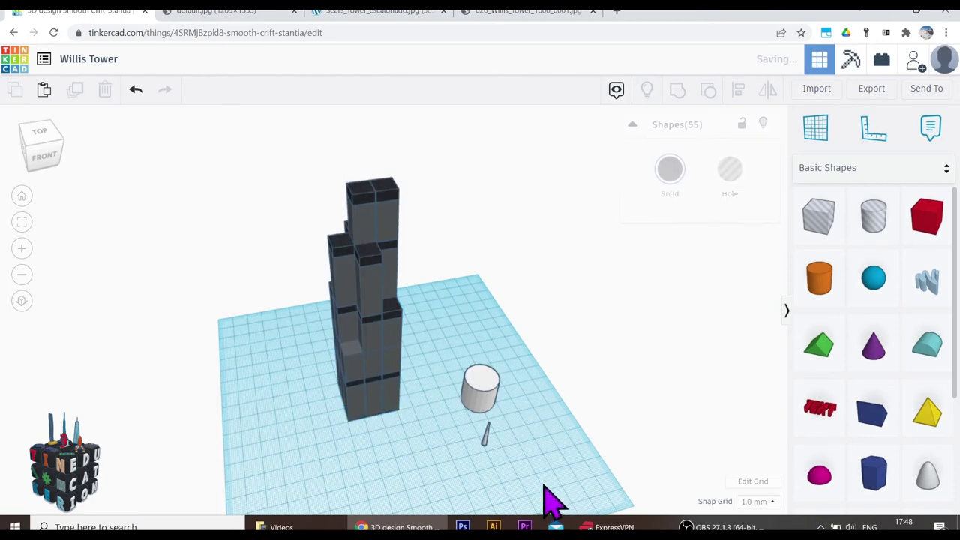
left_click_drag(518, 477, 562, 398)
left_click(564, 398)
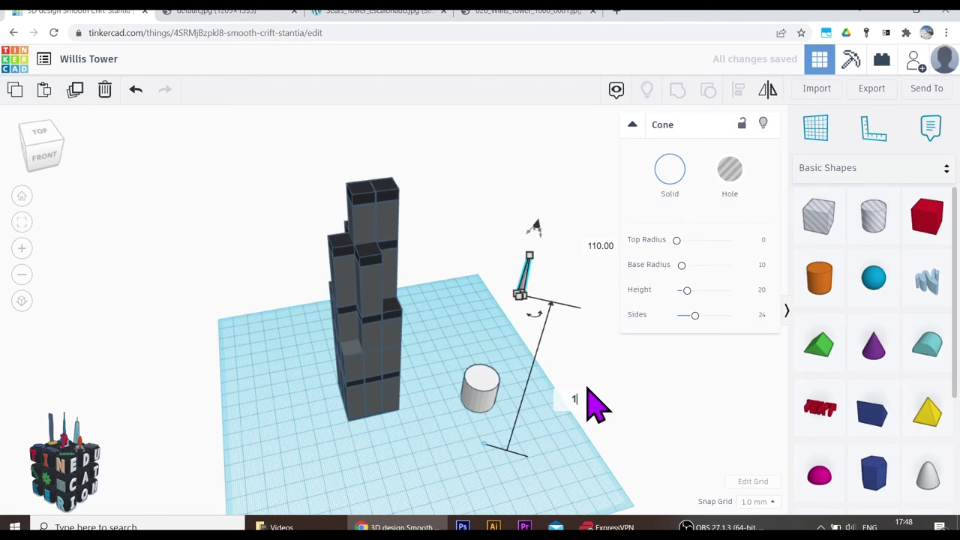
type("140")
key("Return")
Move the raised cone onto the tower top and compare with the reference images
left_click(560, 258)
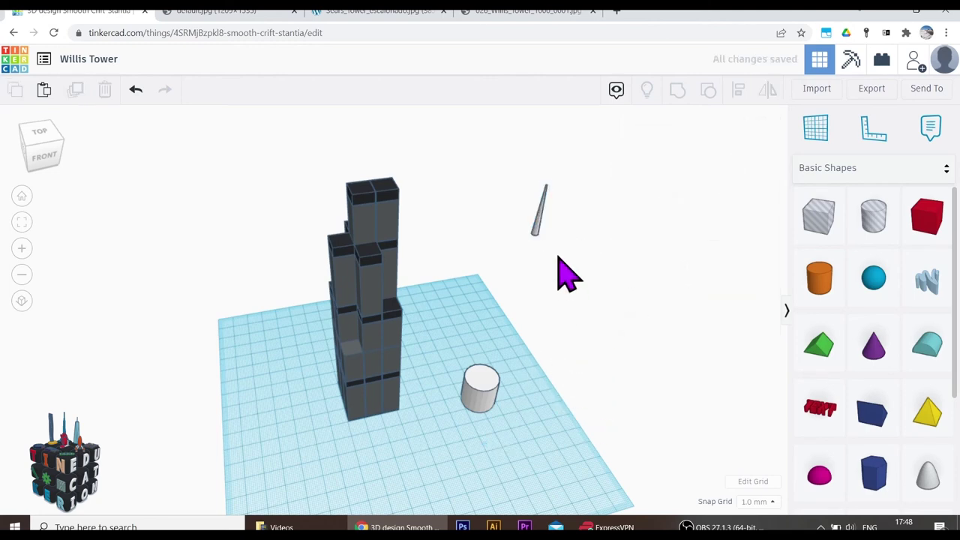
left_click_drag(537, 233, 358, 189)
left_click(259, 18)
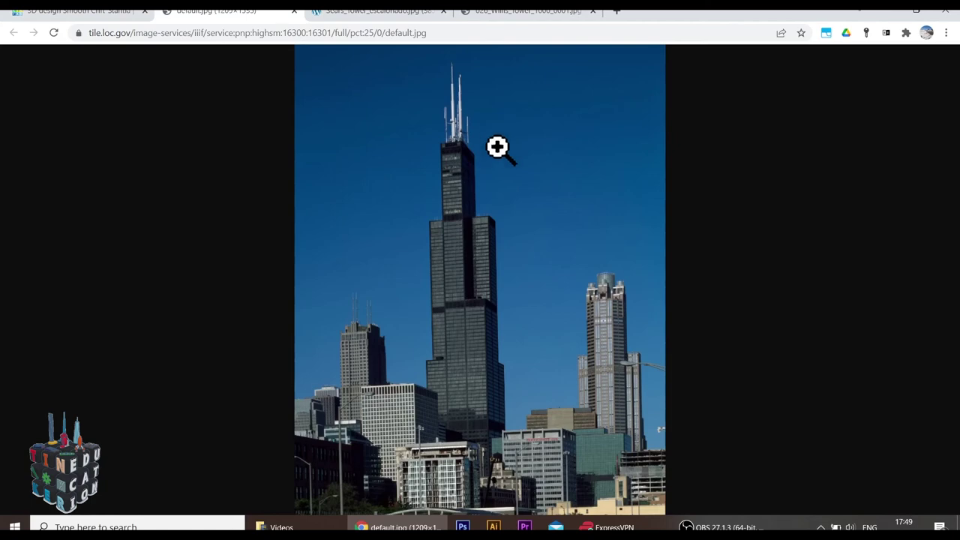
left_click(397, 11)
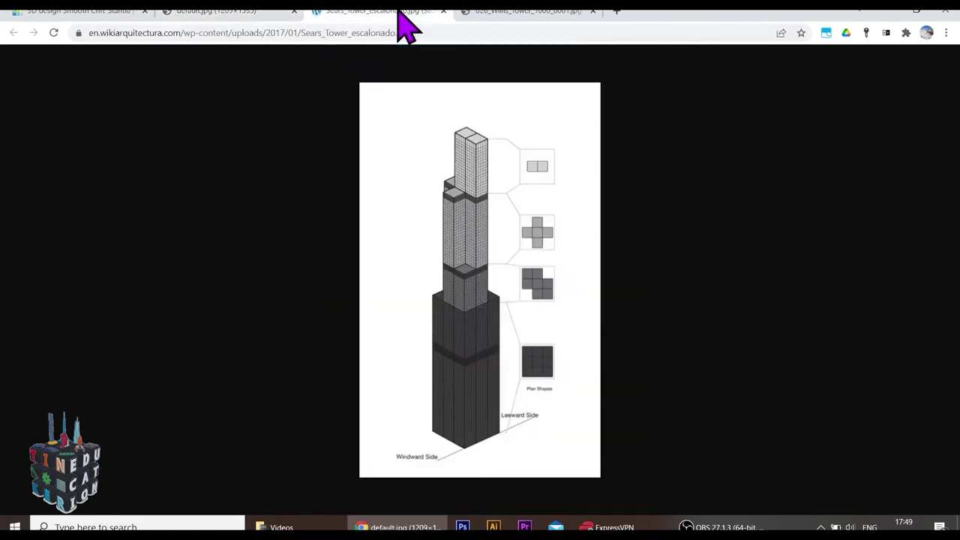
left_click(499, 11)
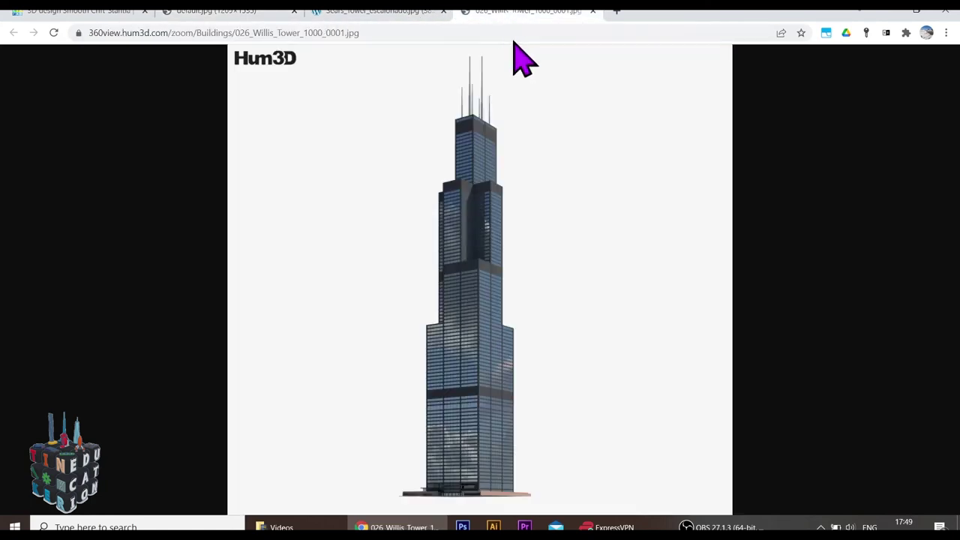
left_click(107, 12)
Duplicate the spire cone and place the copy beside the first spire
left_click(414, 225)
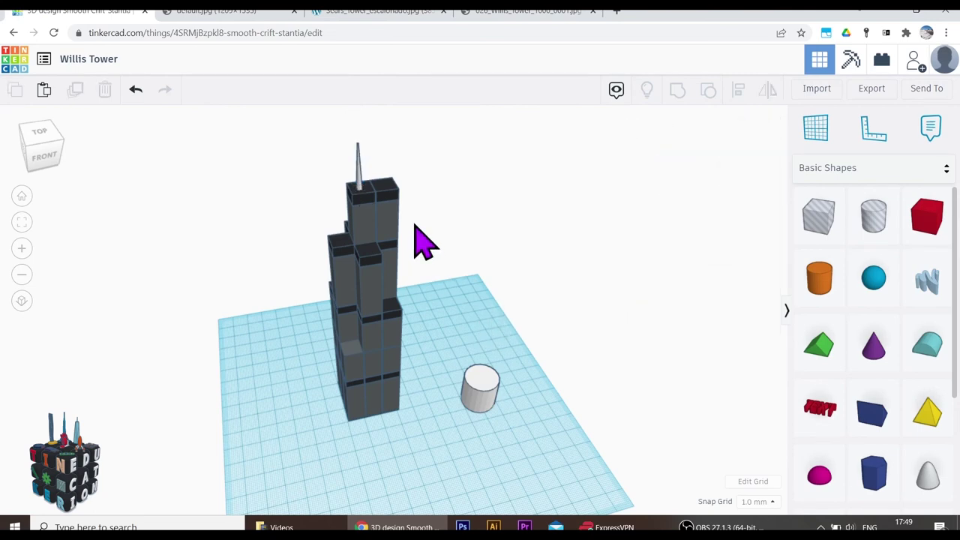
left_click(359, 188)
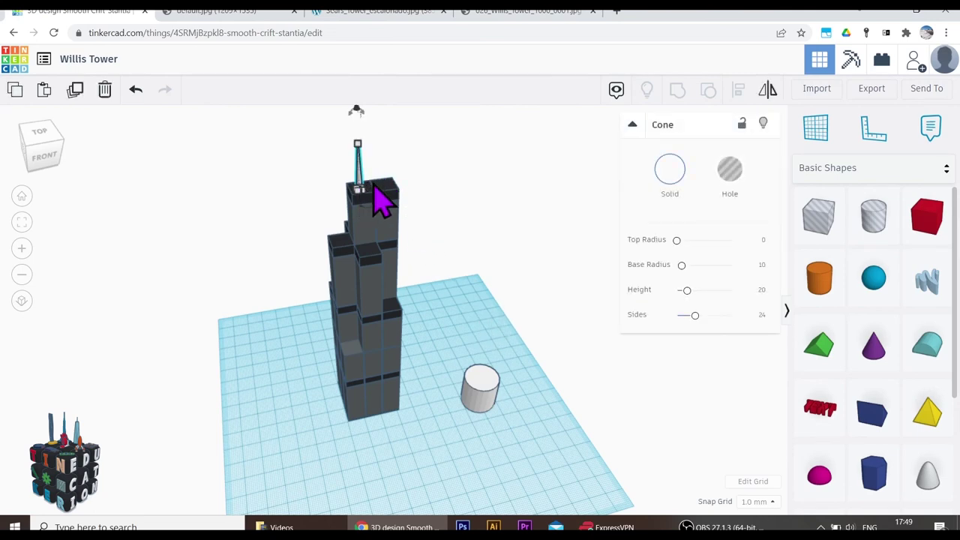
left_click(72, 87)
left_click(433, 208)
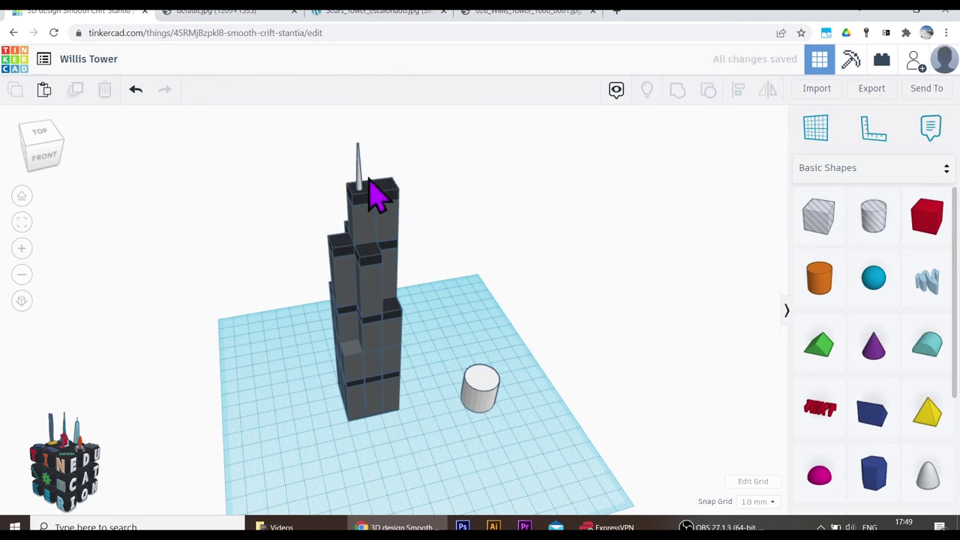
left_click_drag(358, 194, 393, 188)
right_click_drag(487, 225, 488, 292)
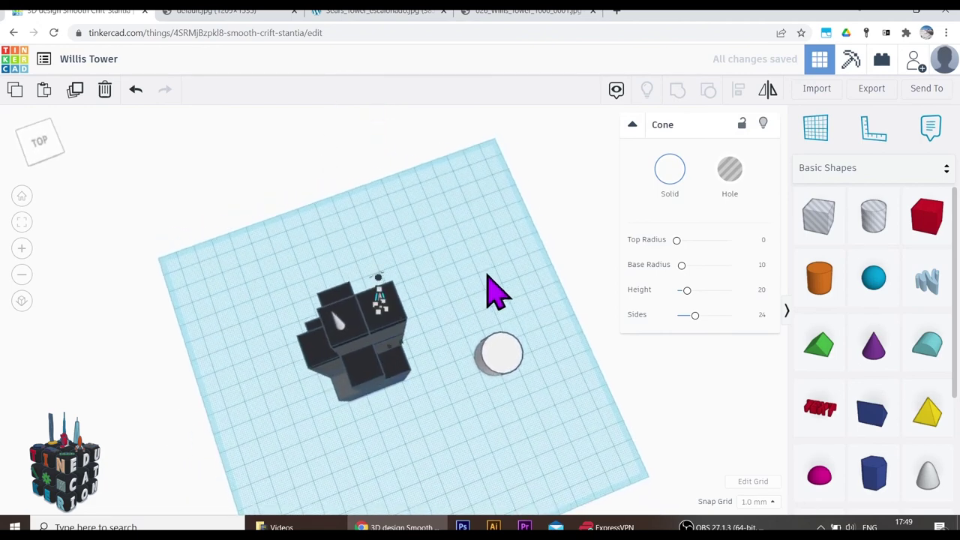
Narrow the small cone on the tower top to a width of 1
left_click(339, 322)
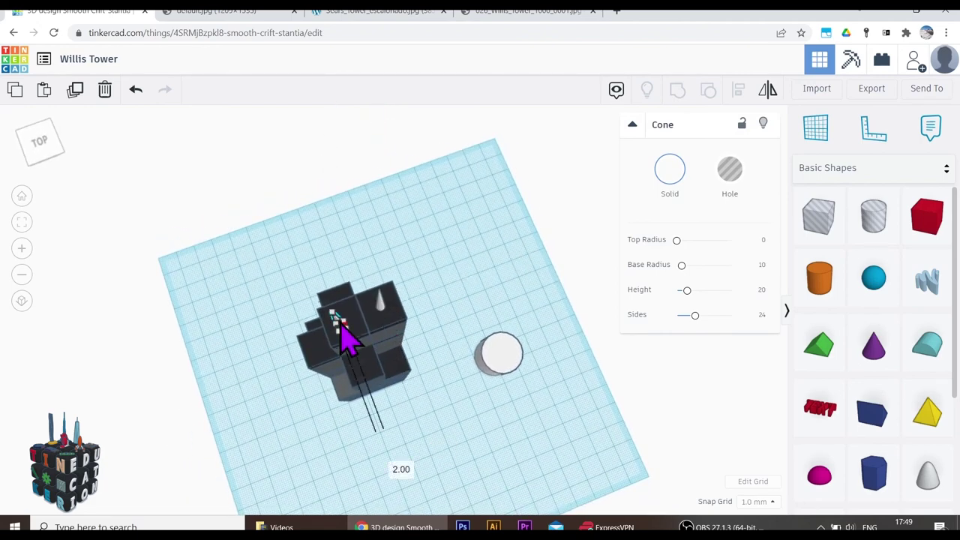
left_click(383, 307)
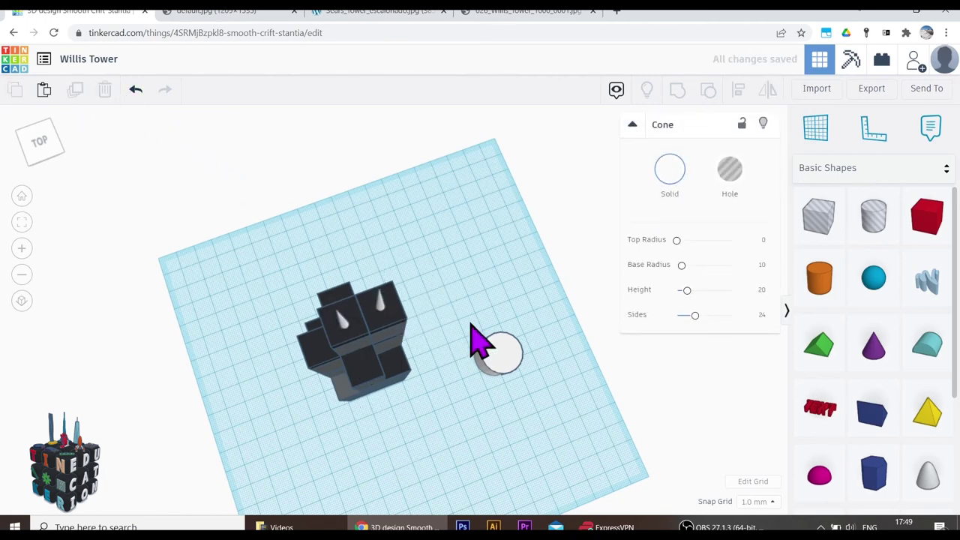
left_click(429, 331)
left_click(371, 322)
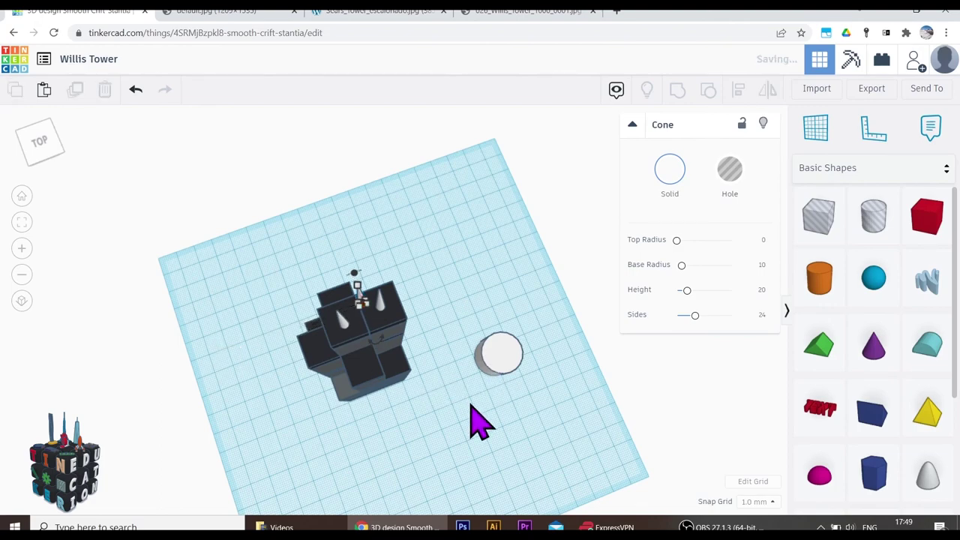
left_click(428, 360)
right_click_drag(428, 360, 501, 341)
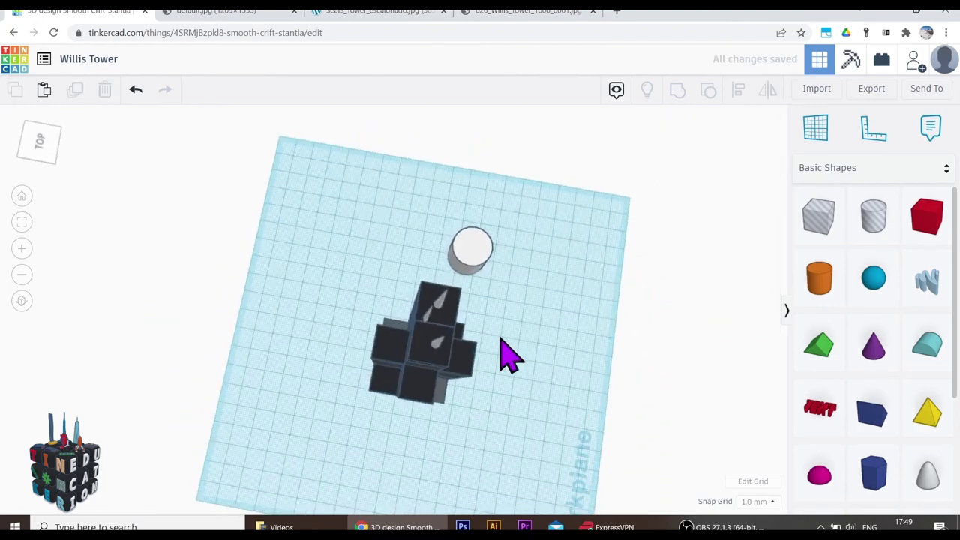
left_click(434, 329)
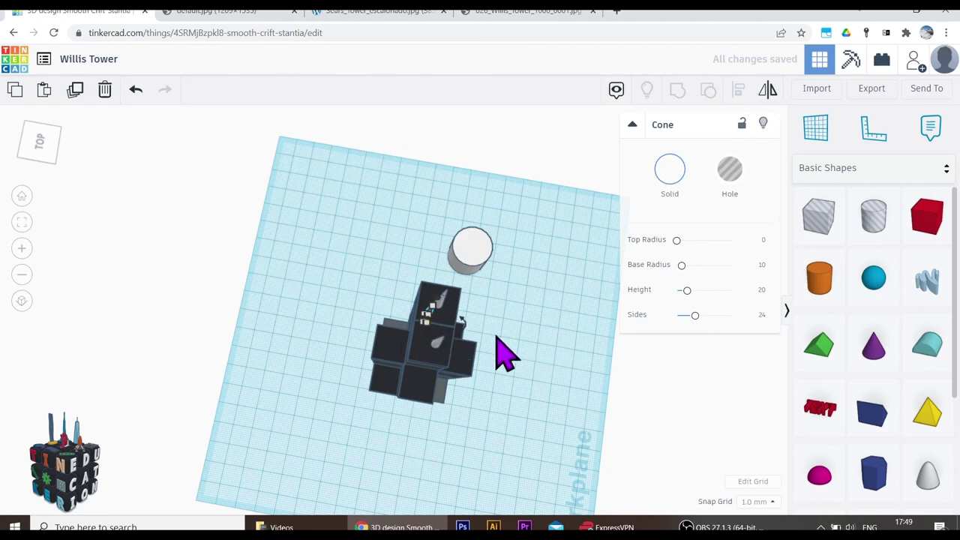
left_click(557, 341)
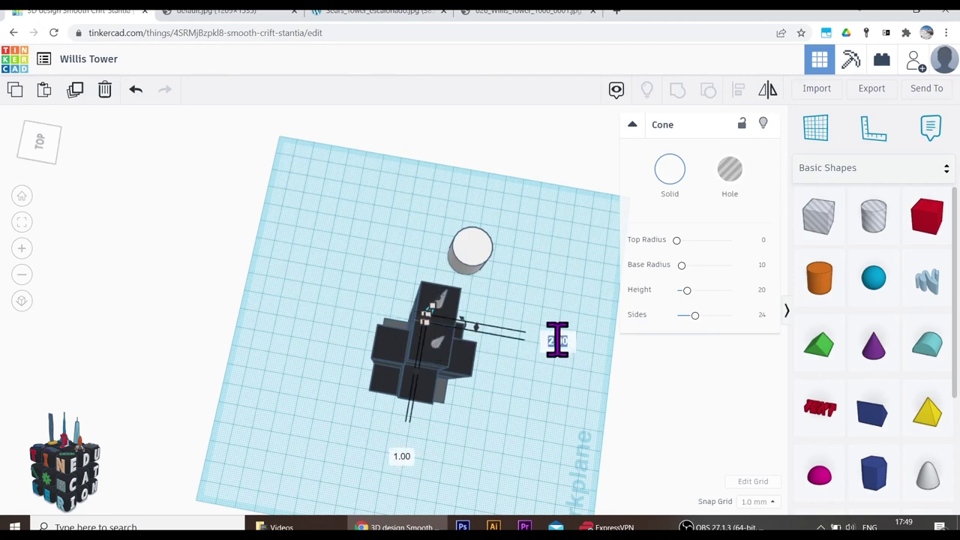
type("1")
key("Return")
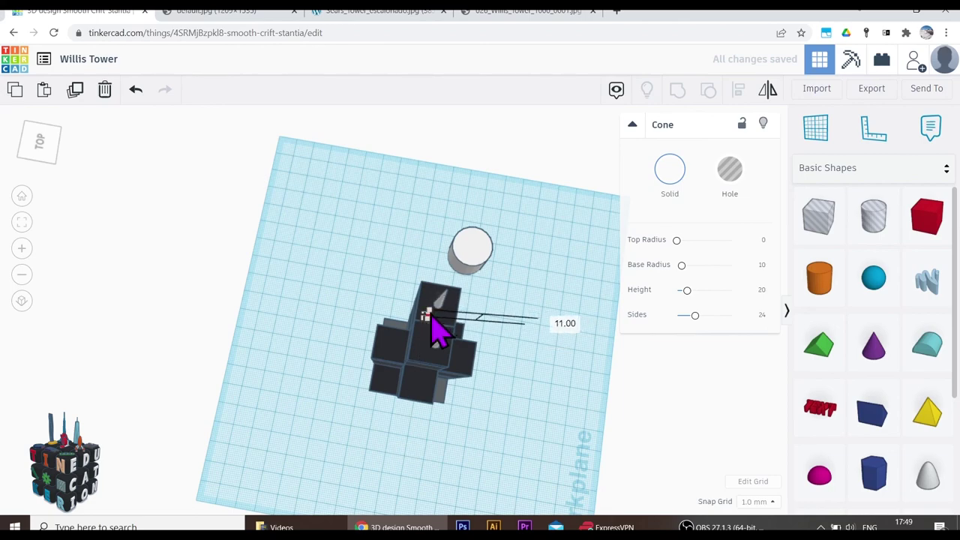
left_click(542, 413)
right_click_drag(542, 413, 401, 382)
After checking the references, drag the small middle spike between the two tall spires
left_click(374, 172)
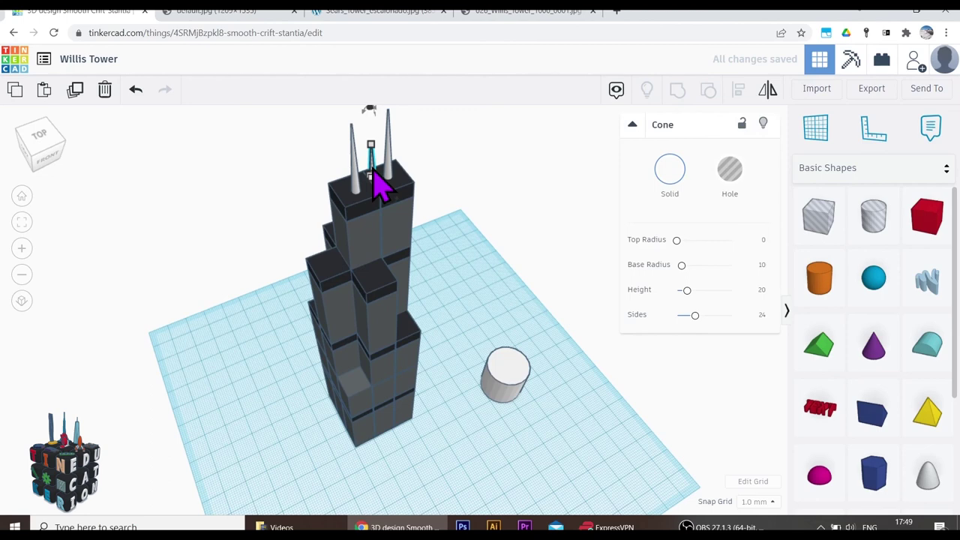
left_click(351, 13)
left_click(244, 12)
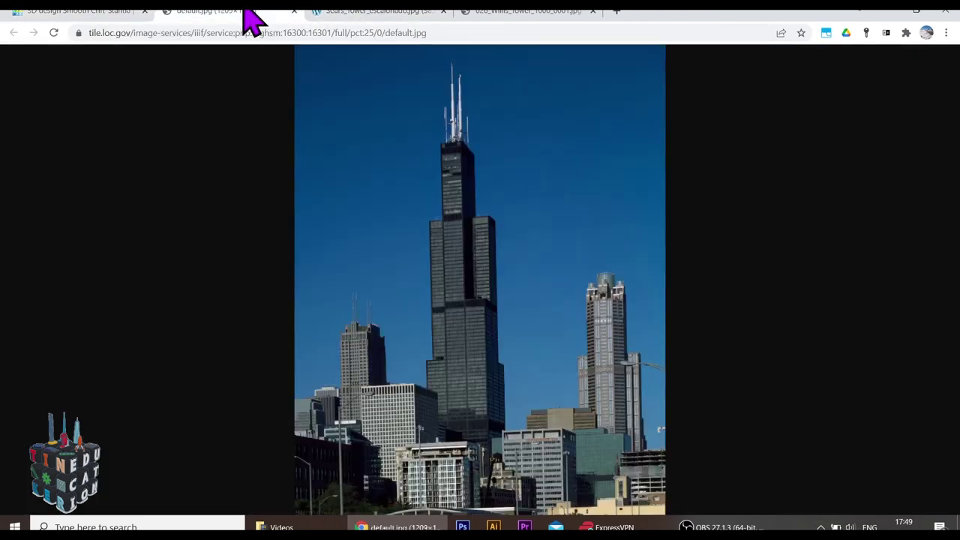
left_click(533, 10)
left_click(129, 12)
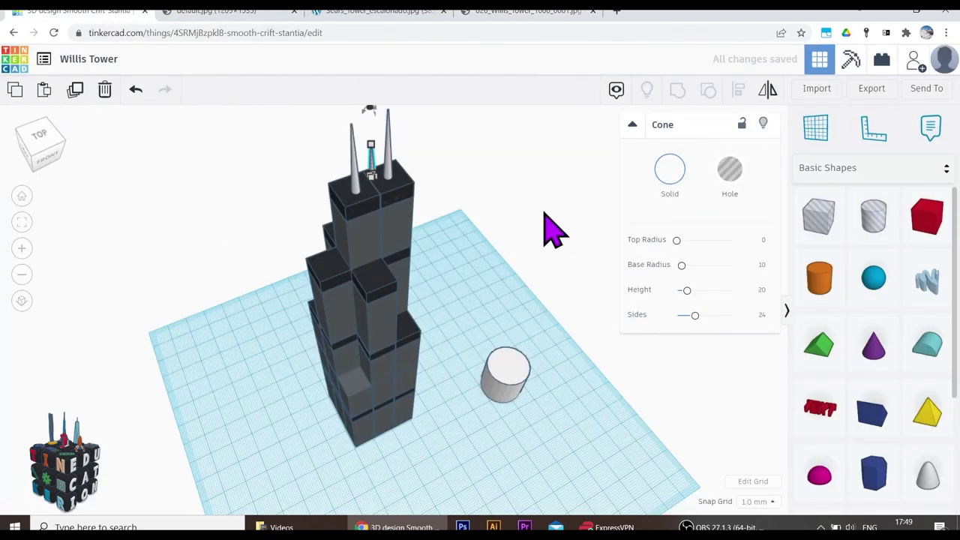
left_click(444, 203)
left_click_drag(373, 173, 372, 192)
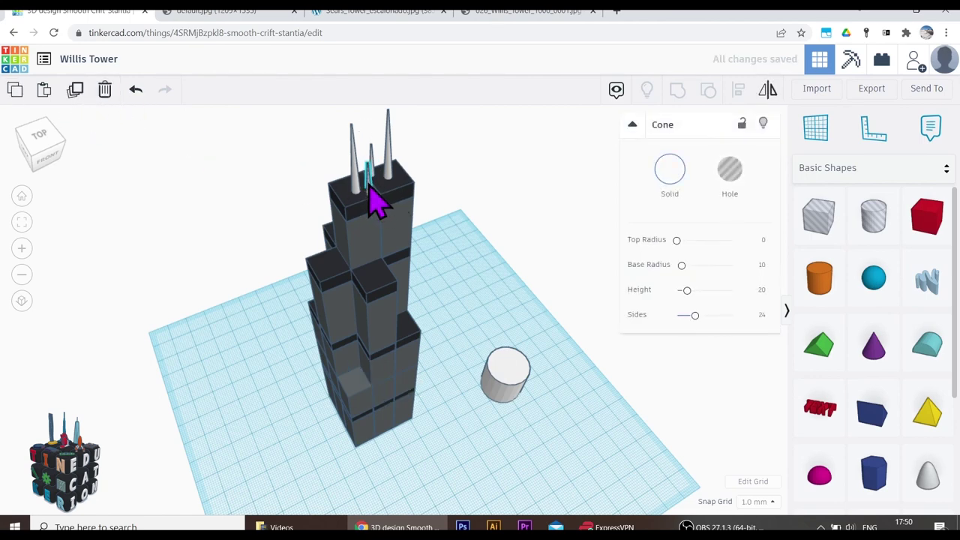
left_click_drag(368, 186, 346, 194)
left_click(551, 281)
right_click_drag(551, 281, 470, 377)
left_click(468, 377)
Delete the leftover white cylinder and orbit around the finished tower to inspect it
key("Delete")
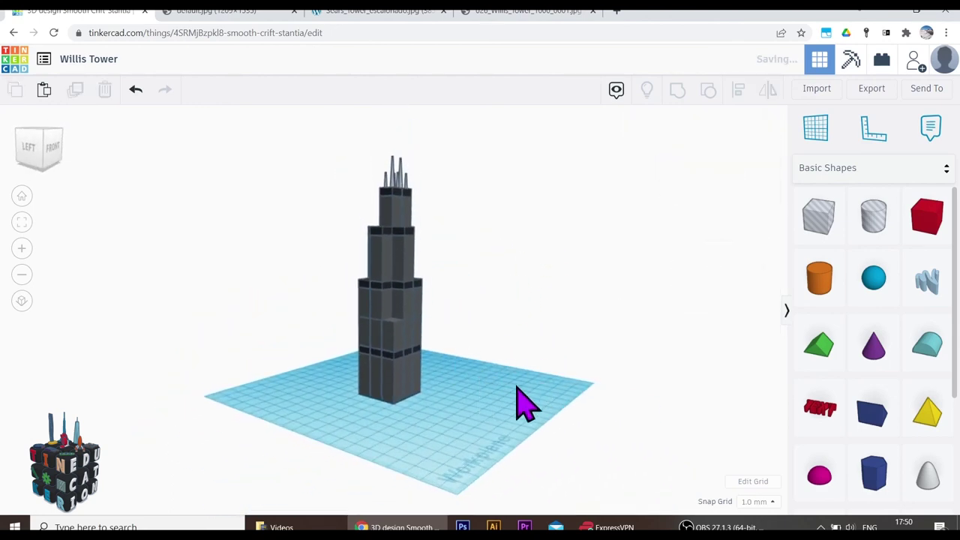
right_click_drag(525, 403, 379, 439)
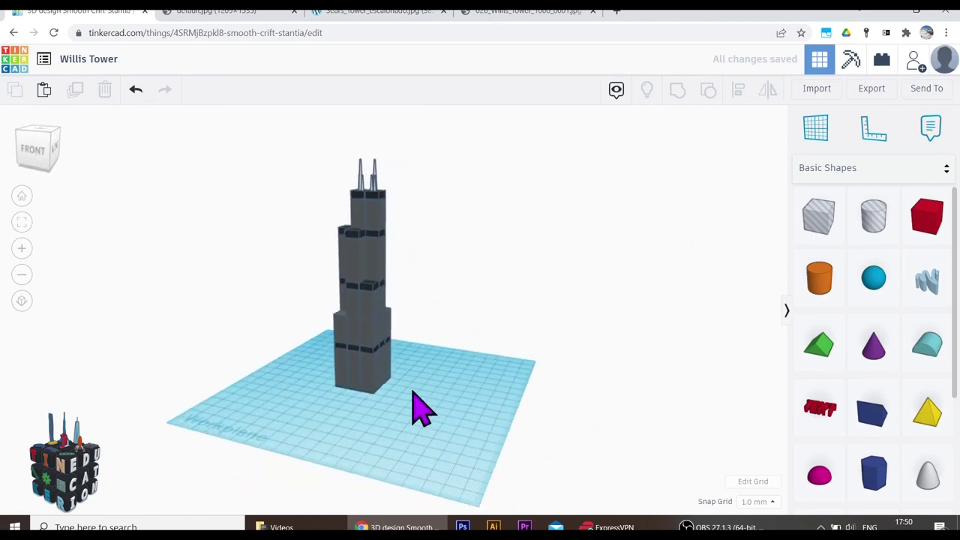
scroll(413, 407, "up", 2)
scroll(407, 432, "down", 2)
middle_click_drag(407, 433, 471, 469)
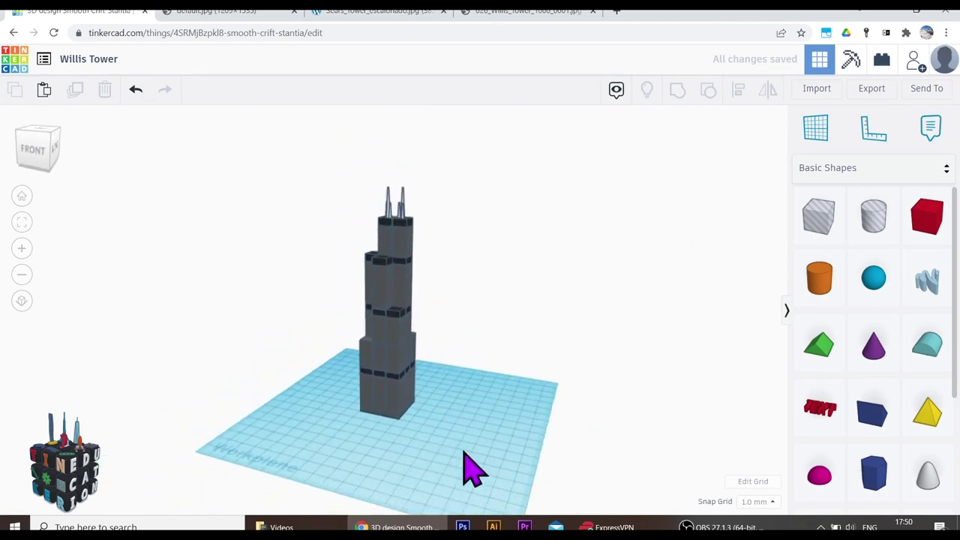
scroll(463, 461, "up", 3)
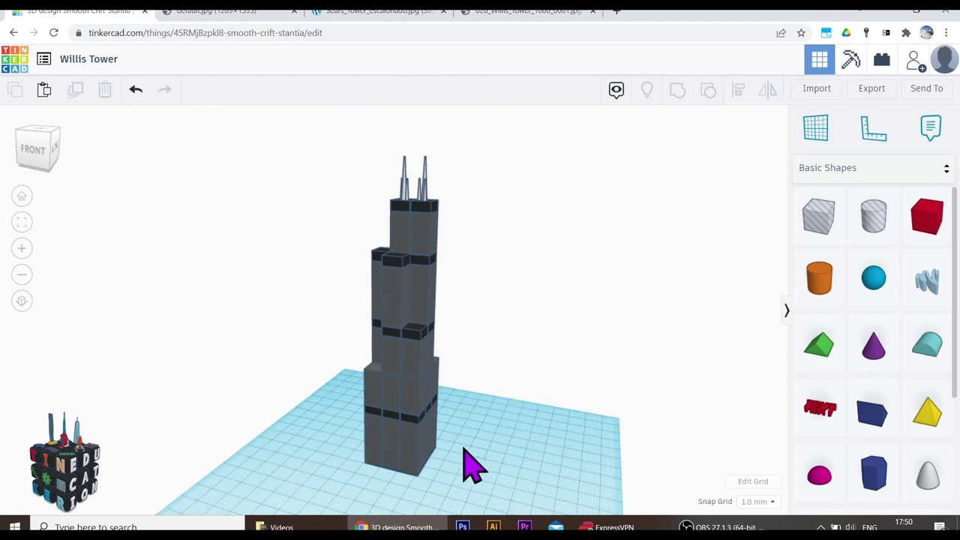
right_click_drag(465, 461, 660, 455)
right_click_drag(278, 460, 422, 446)
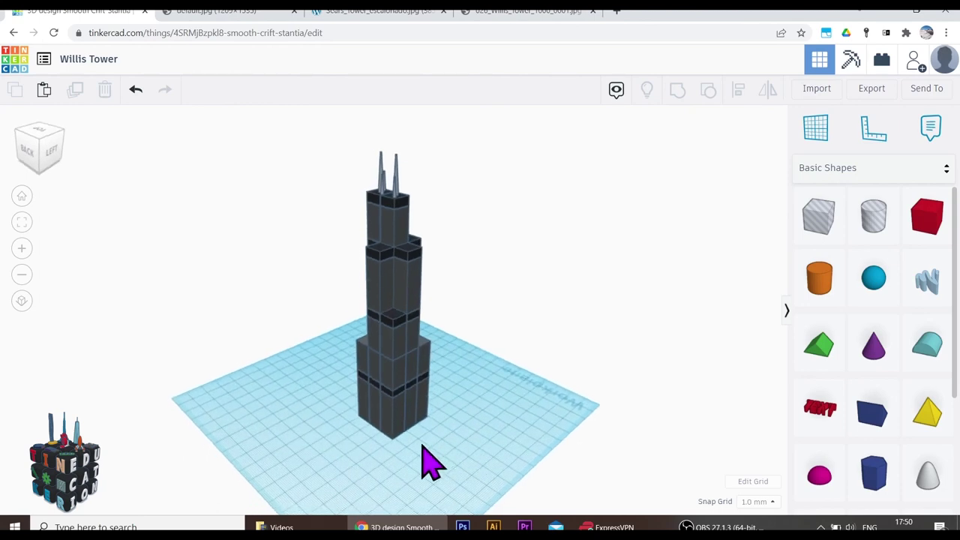
right_click_drag(334, 461, 525, 461)
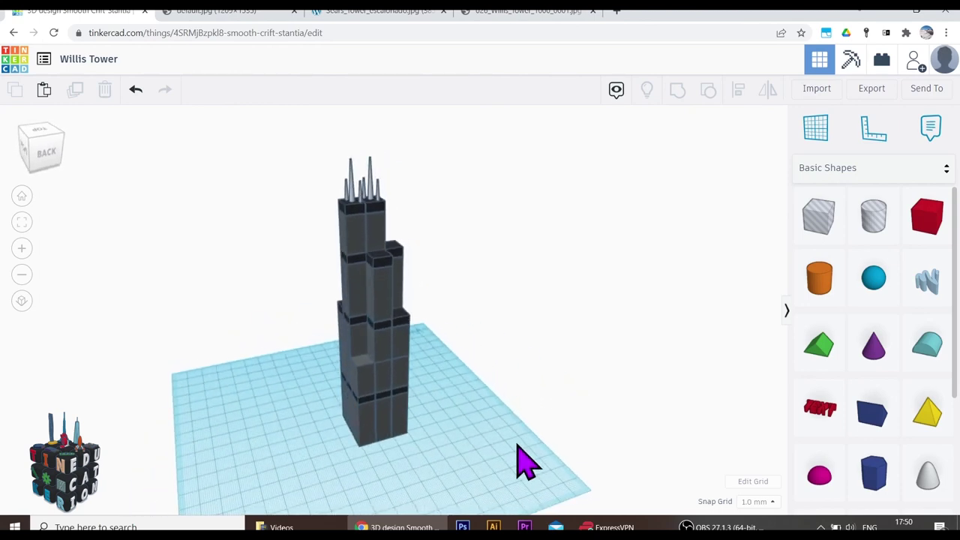